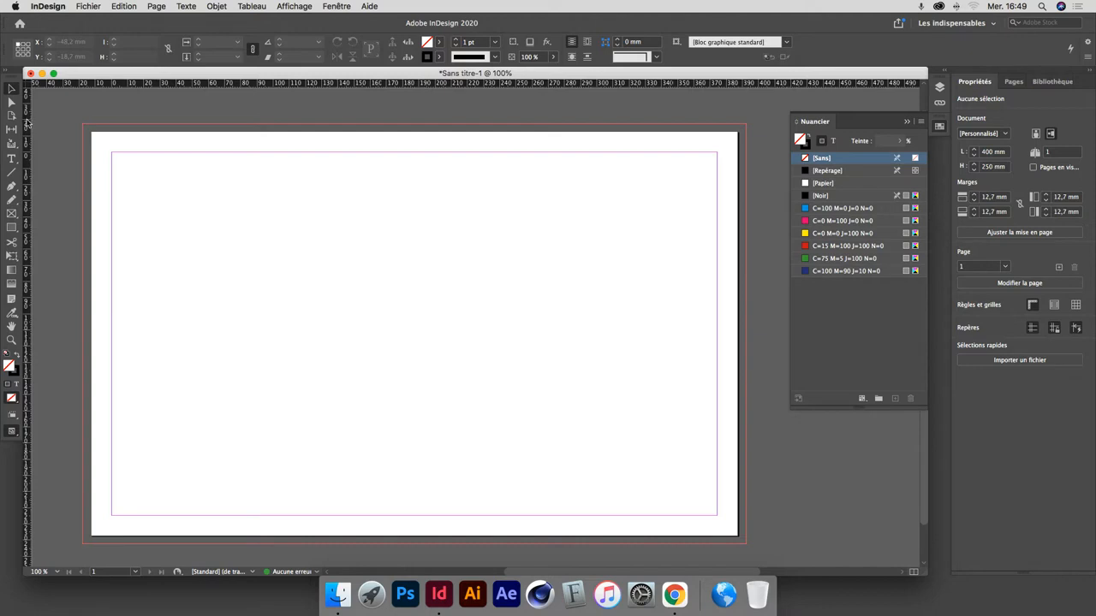
# Place a vertical ruler guide on the page and set its X position to 100 mm.
pyautogui.moveTo(27, 125); pyautogui.dragTo(346, 117)
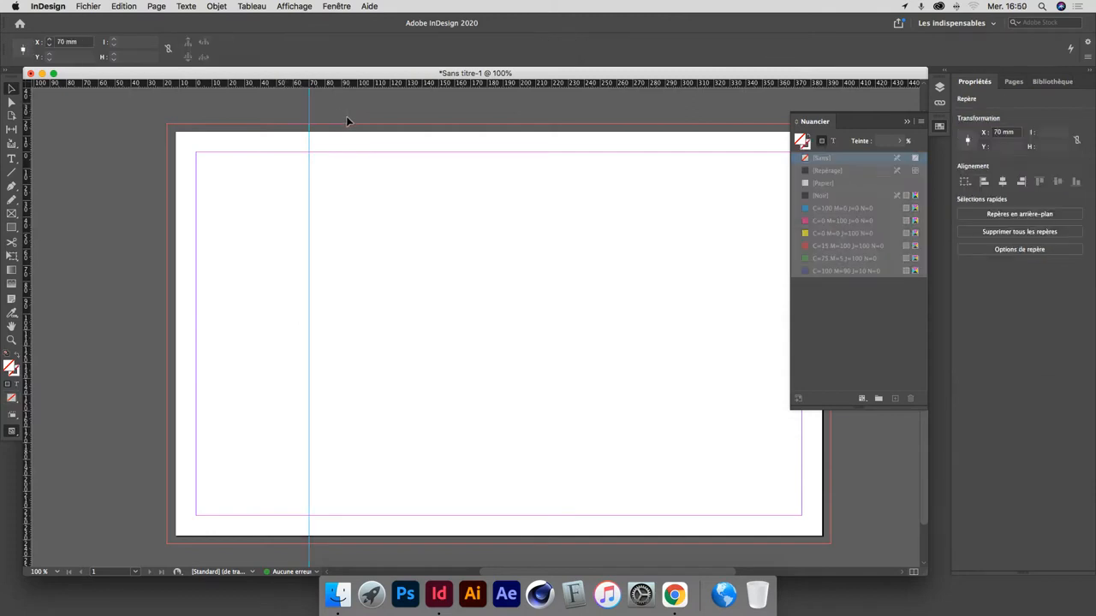
pyautogui.click(81, 44)
pyautogui.write('100')
pyautogui.press('Return')
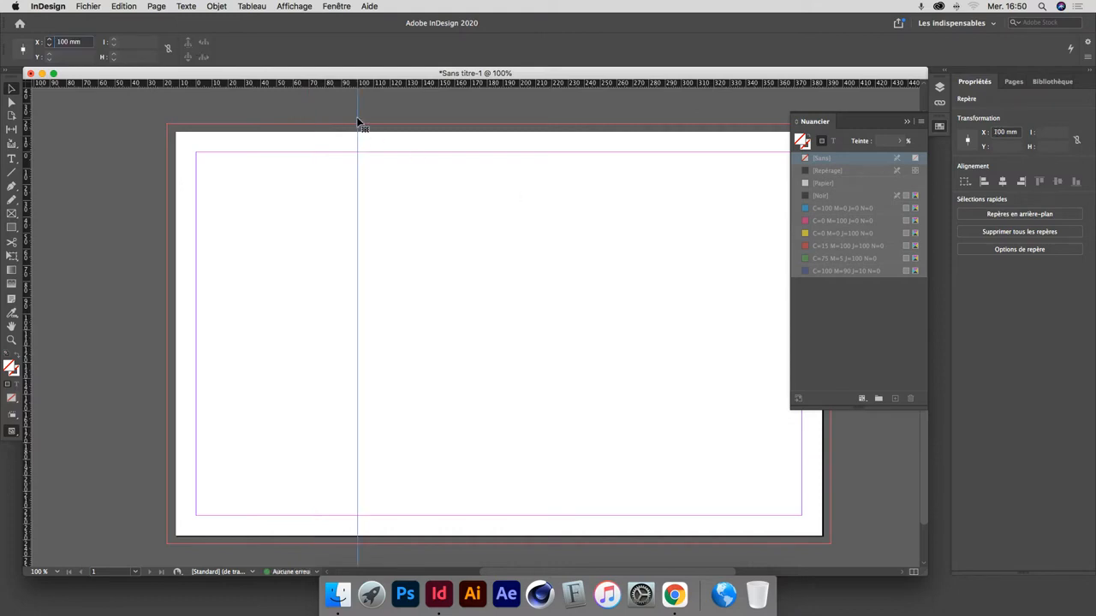
# Add five more vertical guides: one on each side margin and three between them, including ones at about 160 and 227 mm.
pyautogui.moveTo(363, 118); pyautogui.dragTo(454, 113)
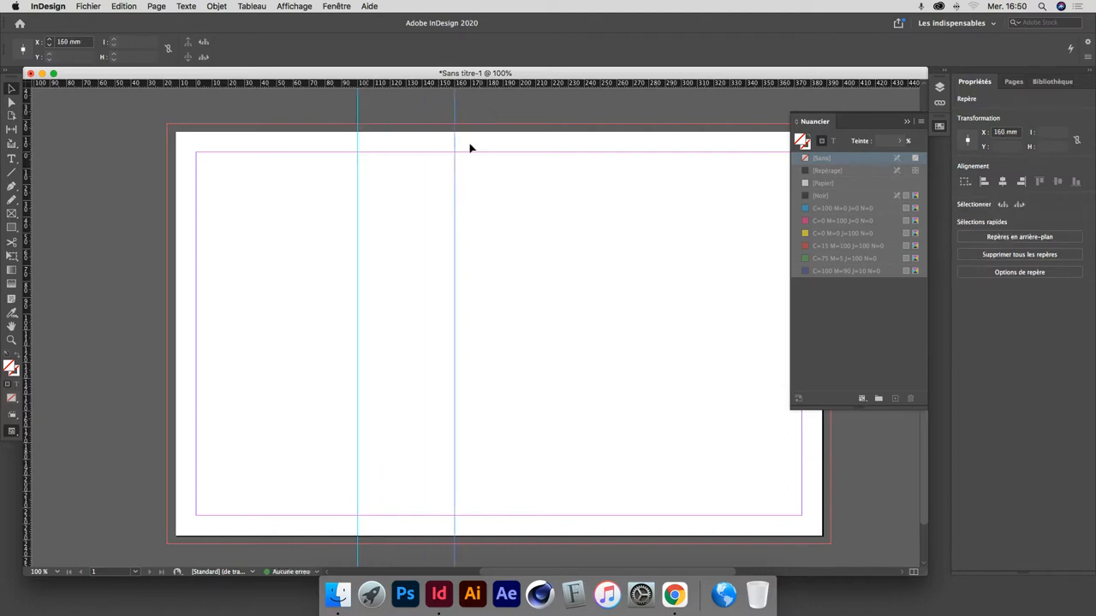
pyautogui.hscroll(3, 565, 198)
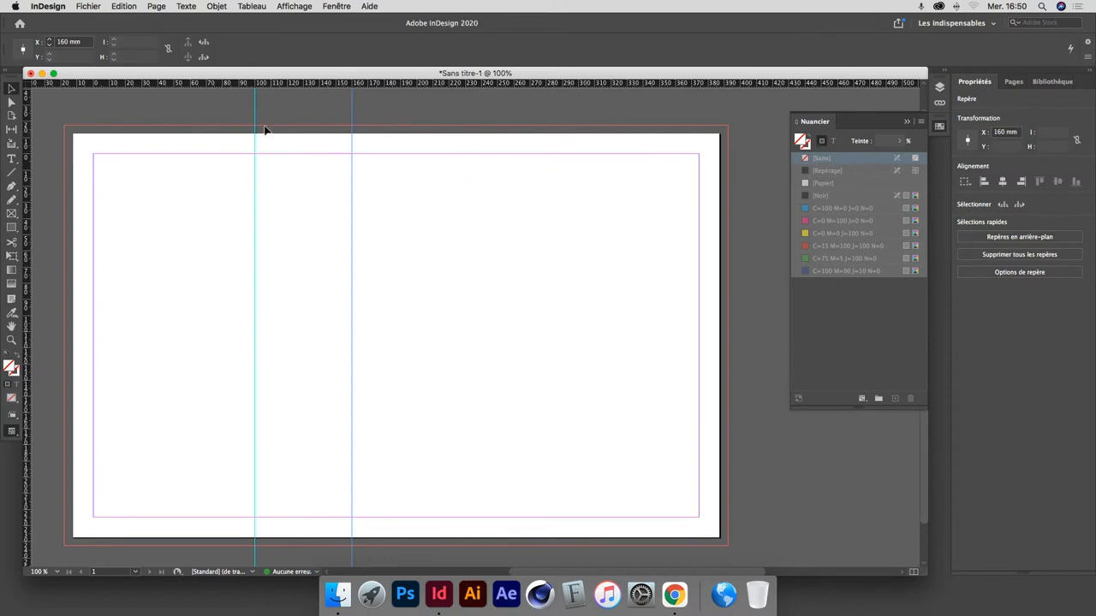
pyautogui.moveTo(254, 113); pyautogui.dragTo(105, 111)
pyautogui.moveTo(352, 111); pyautogui.dragTo(451, 113)
pyautogui.moveTo(352, 123); pyautogui.dragTo(460, 123)
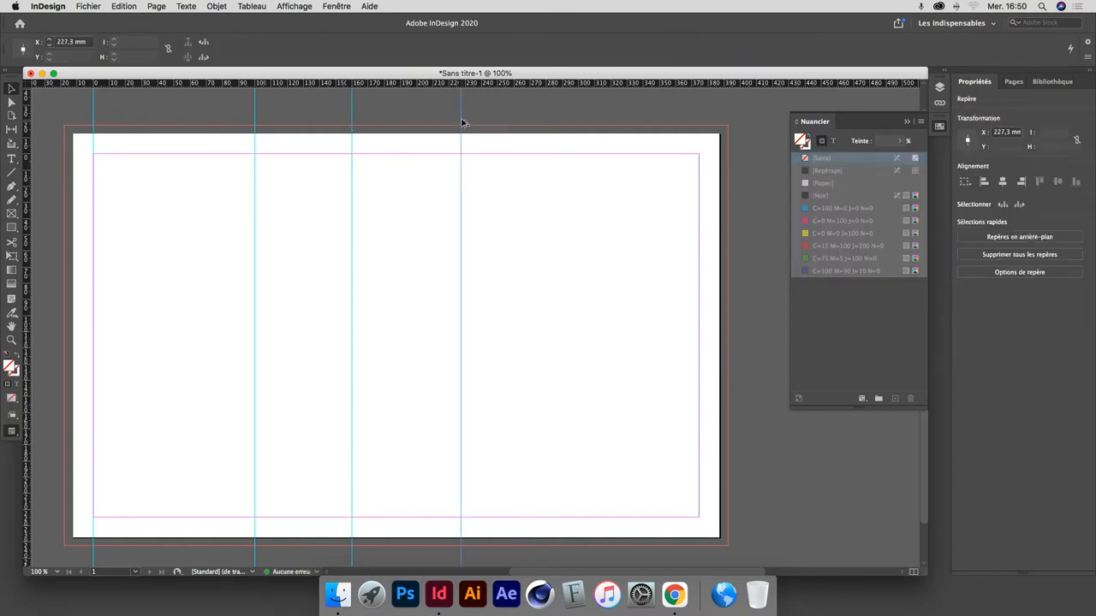
pyautogui.moveTo(461, 123); pyautogui.dragTo(699, 121)
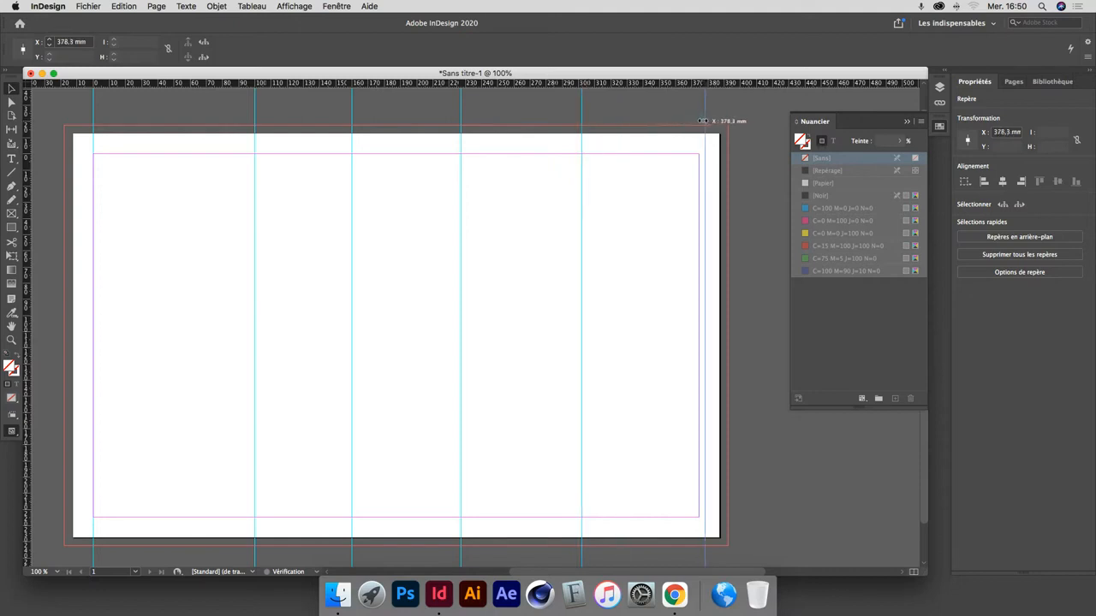
pyautogui.click(708, 119)
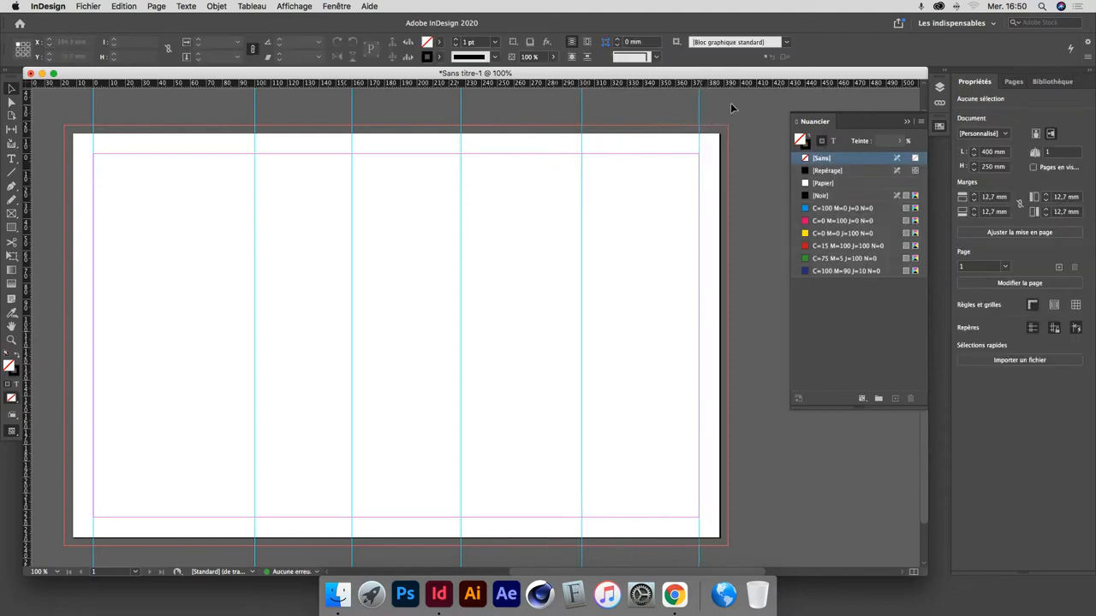
# Select all six vertical guides and distribute their horizontal spacing evenly between the side margins.
pyautogui.moveTo(730, 105); pyautogui.dragTo(80, 117)
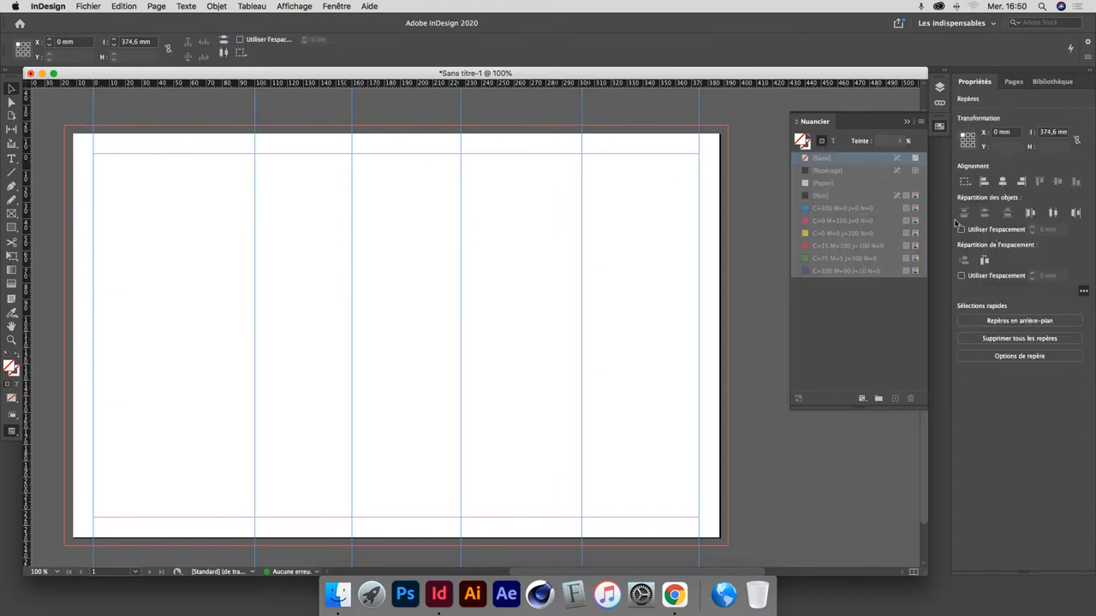
pyautogui.click(985, 262)
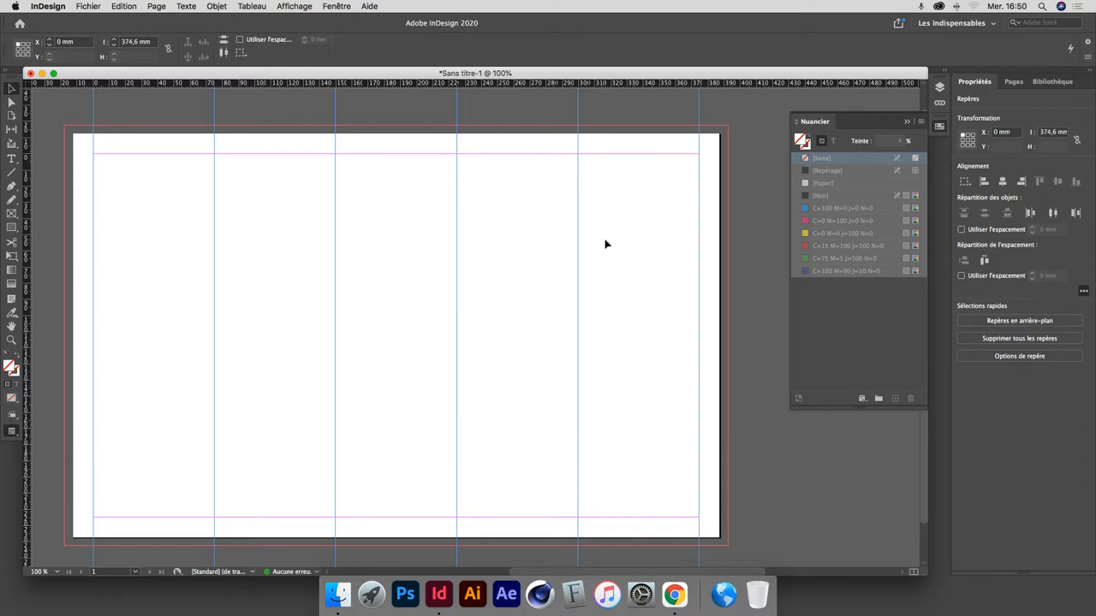
pyautogui.click(707, 145)
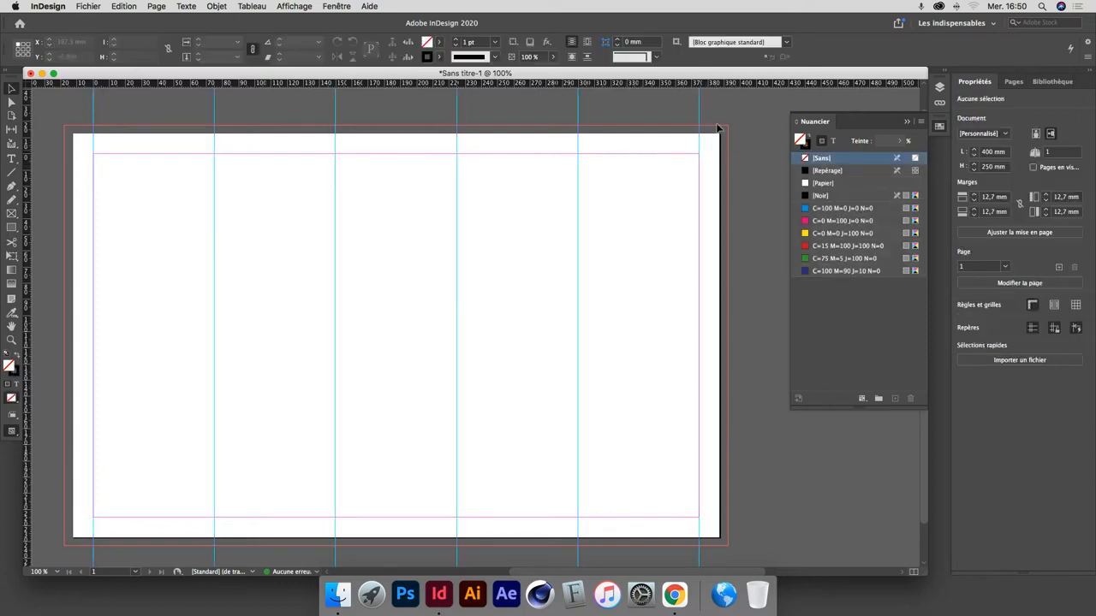
# Place five horizontal guides from Y 0 mm down to about 192 mm and distribute their vertical spacing evenly.
pyautogui.moveTo(719, 85); pyautogui.dragTo(748, 154)
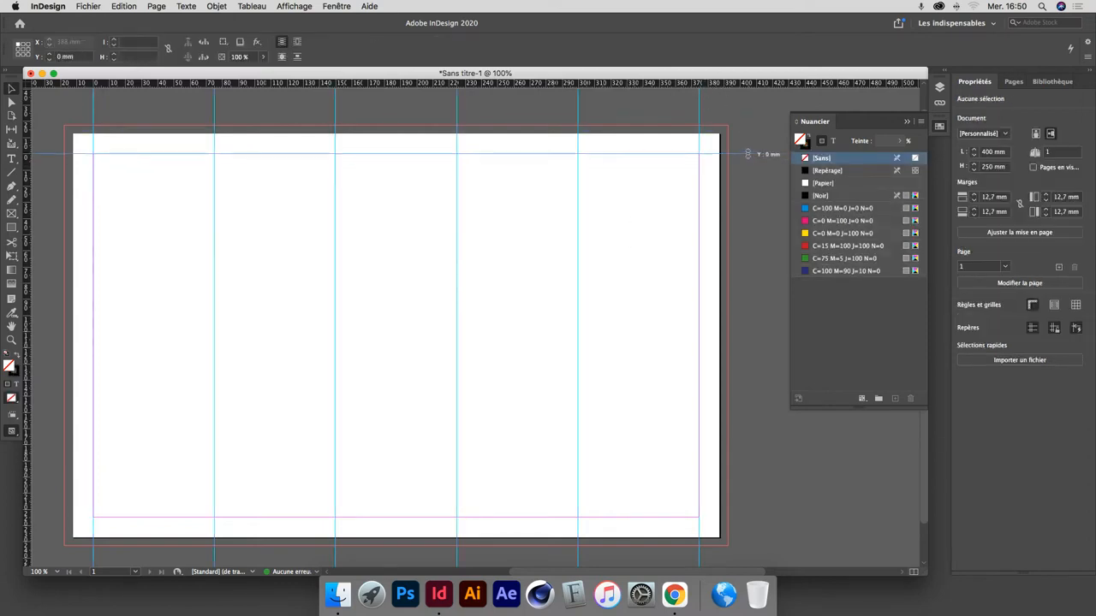
pyautogui.moveTo(732, 86); pyautogui.dragTo(746, 465)
pyautogui.moveTo(730, 284); pyautogui.dragTo(754, 113)
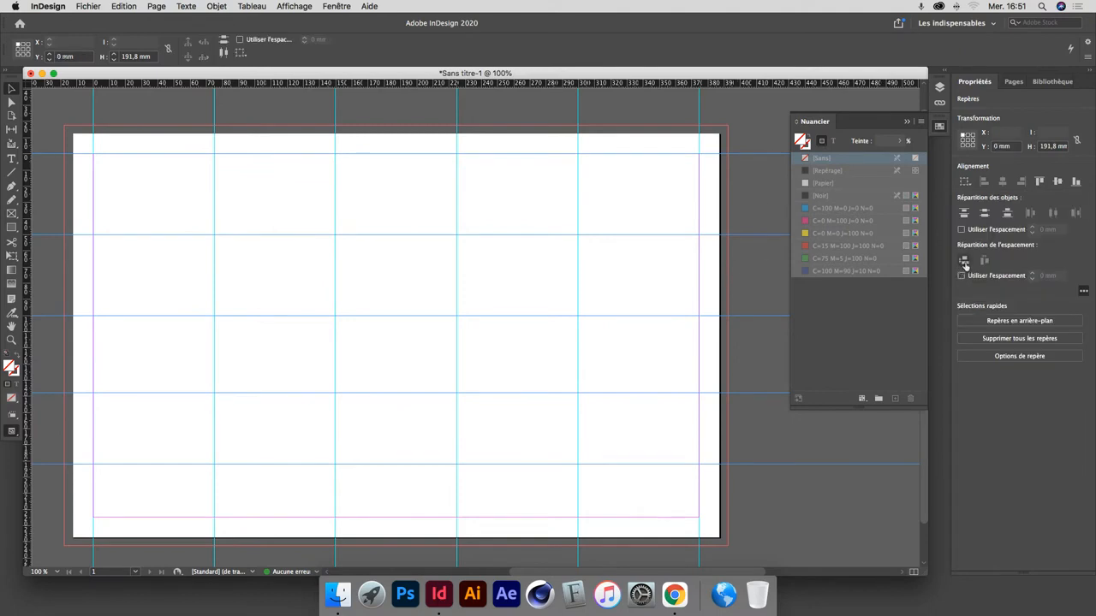
pyautogui.click(964, 260)
pyautogui.click(775, 507)
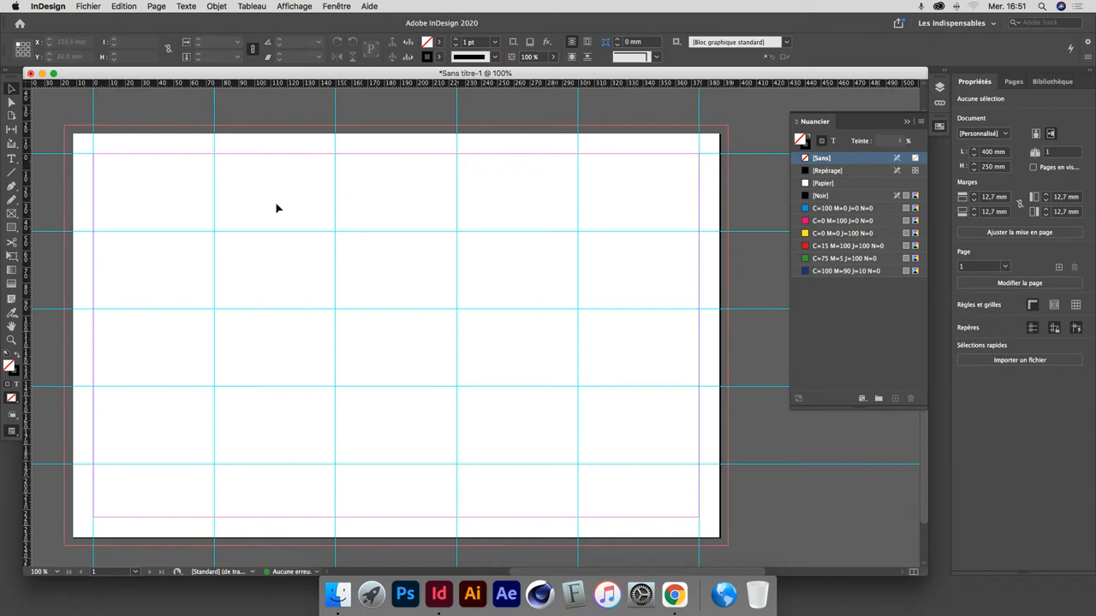
# Draw a vertical Pen line about 13.7 mm long above the page on the second vertical guide, ending at the bleed edge.
pyautogui.hscroll(-3, 289, 201)
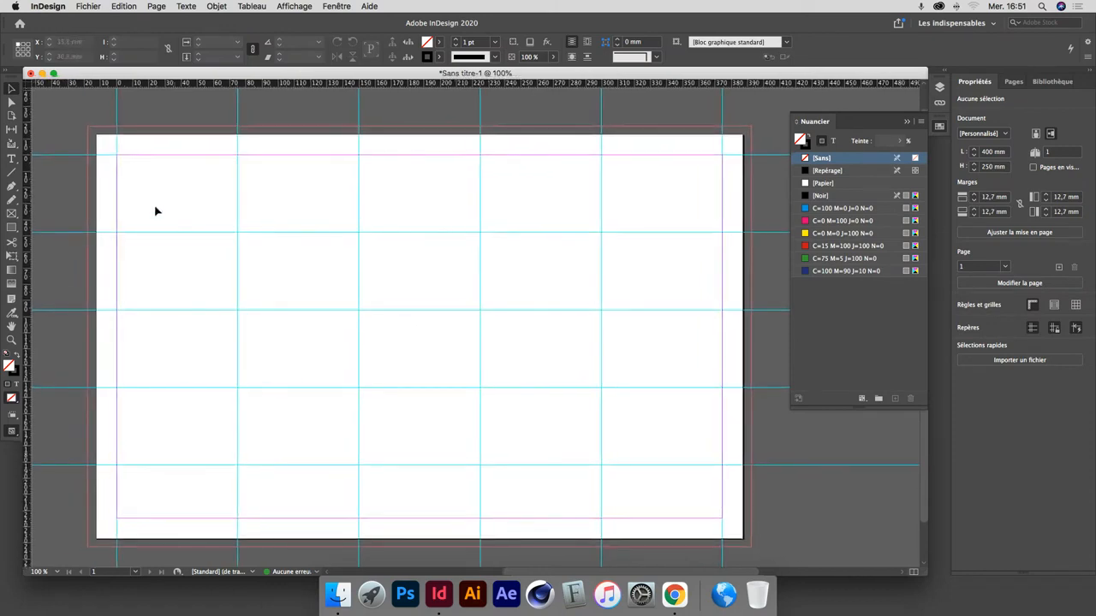
pyautogui.click(12, 186)
pyautogui.click(240, 135)
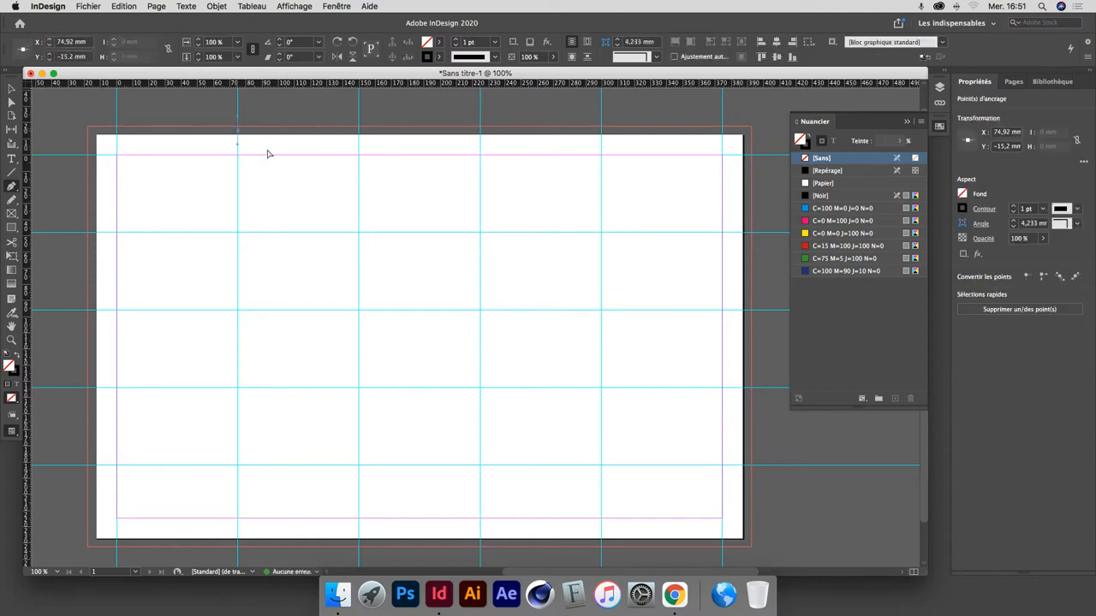
pyautogui.press('super+z')
pyautogui.click(238, 132)
pyautogui.click(238, 115)
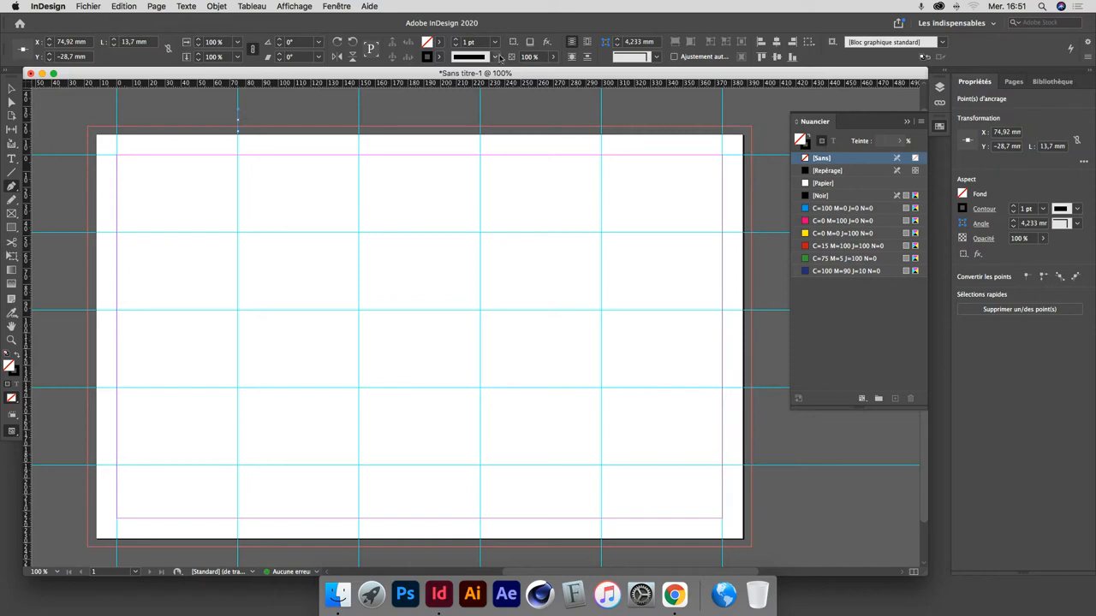
# Set the stroke weight of the short vertical line to 0,3 pt.
pyautogui.click(495, 43)
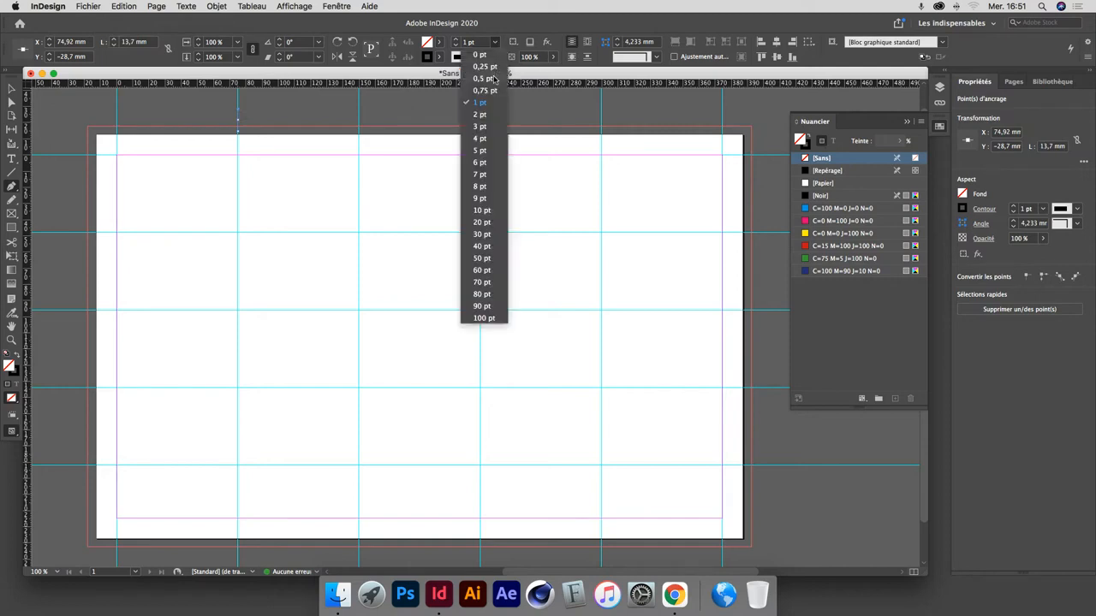
pyautogui.click(477, 44)
pyautogui.doubleClick(479, 42)
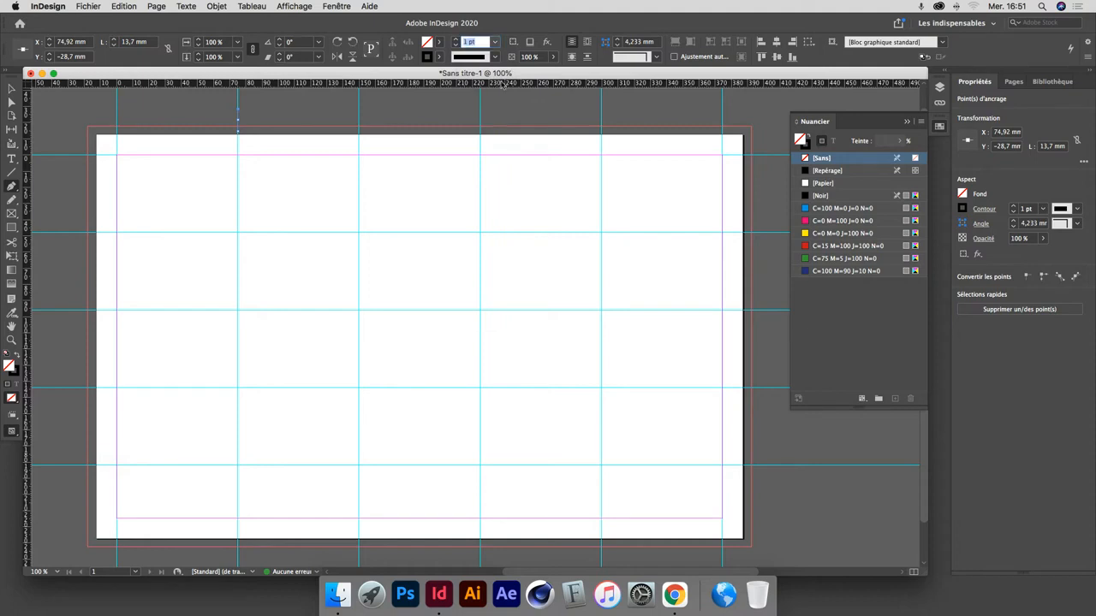
pyautogui.write('0,3')
pyautogui.press('Return')
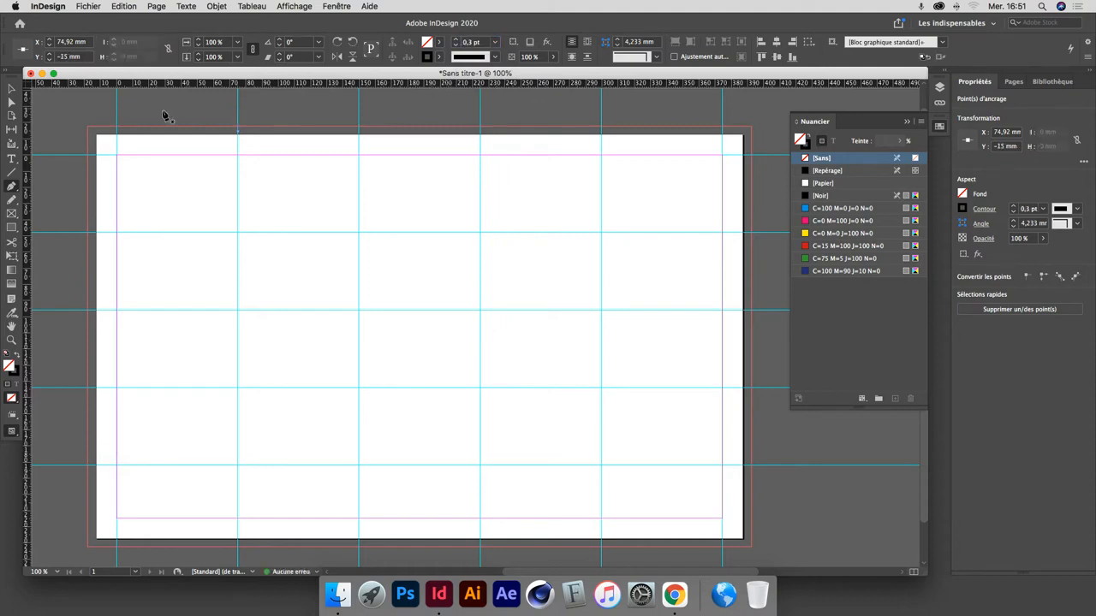
# Select the short vertical line above the page as a whole object.
pyautogui.click(12, 89)
pyautogui.click(216, 108)
pyautogui.moveTo(216, 107); pyautogui.dragTo(270, 158)
pyautogui.click(212, 102)
pyautogui.moveTo(212, 101); pyautogui.dragTo(269, 146)
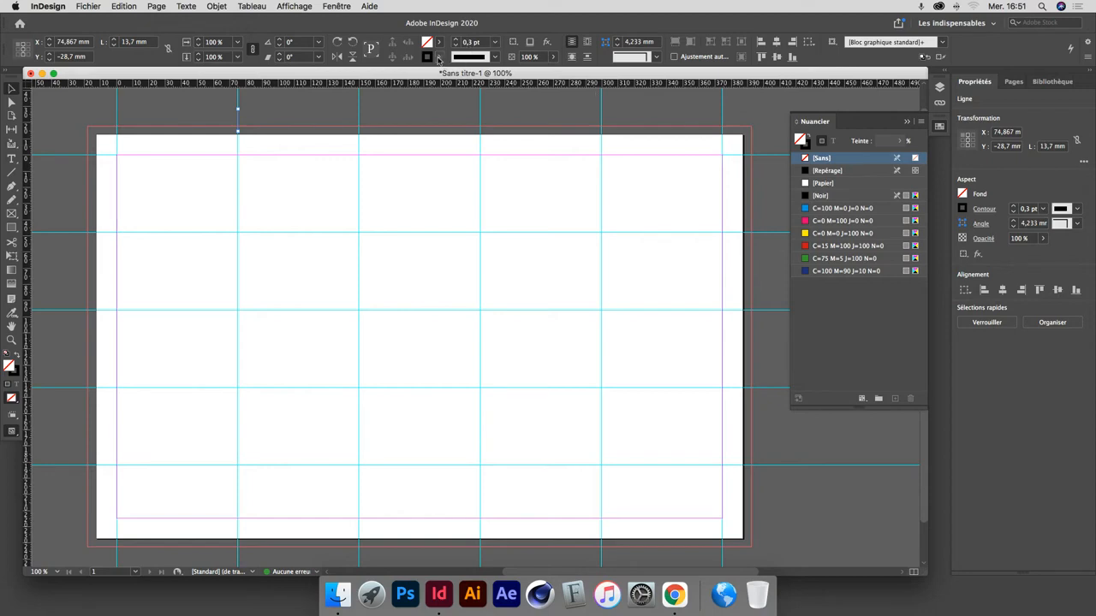
pyautogui.click(439, 58)
pyautogui.click(437, 74)
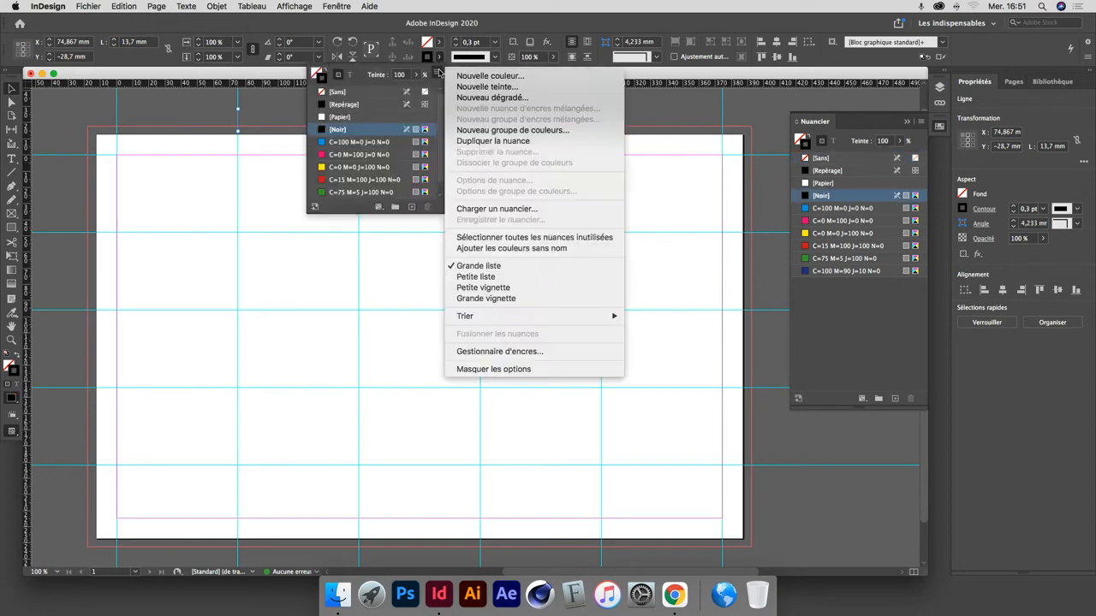
pyautogui.click(440, 59)
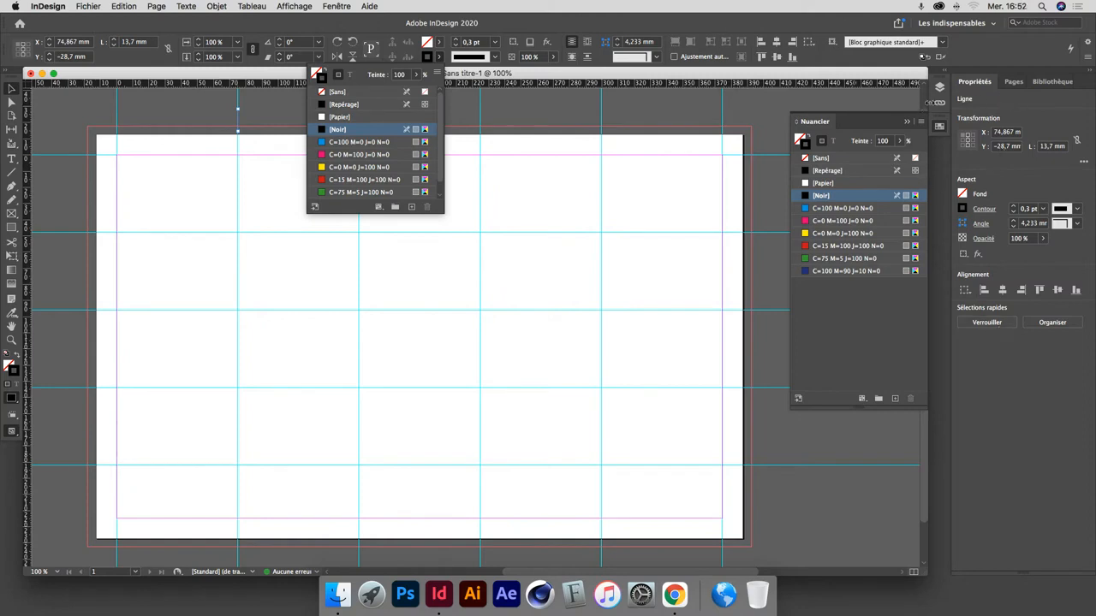
# Set the vertical line's stroke type to Tirets and its stroke colour to [Repérage].
pyautogui.click(336, 6)
pyautogui.click(360, 103)
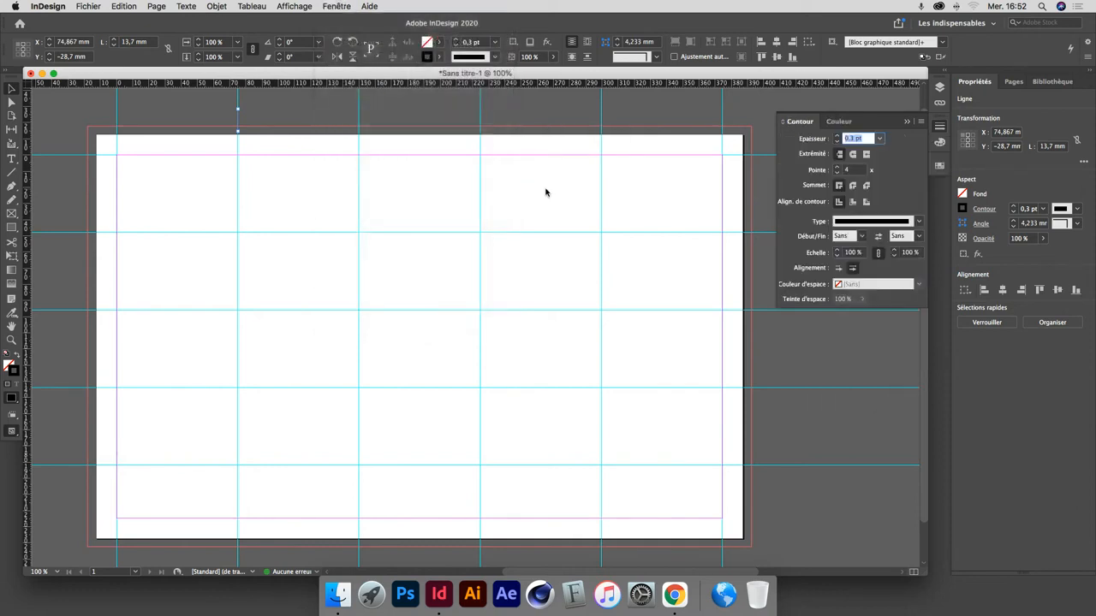
pyautogui.click(886, 223)
pyautogui.click(889, 232)
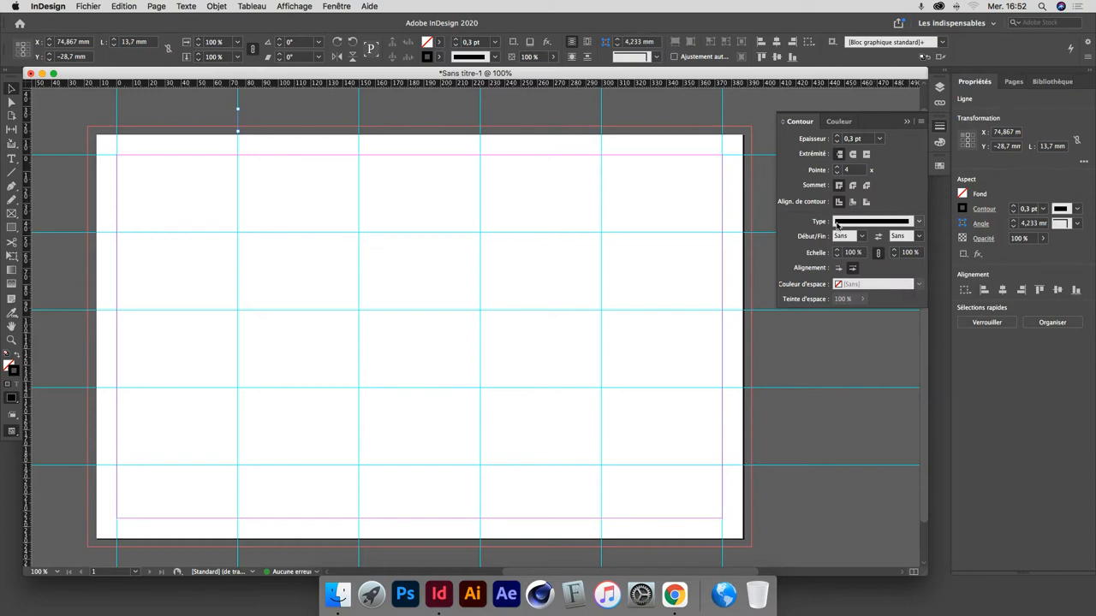
pyautogui.click(890, 222)
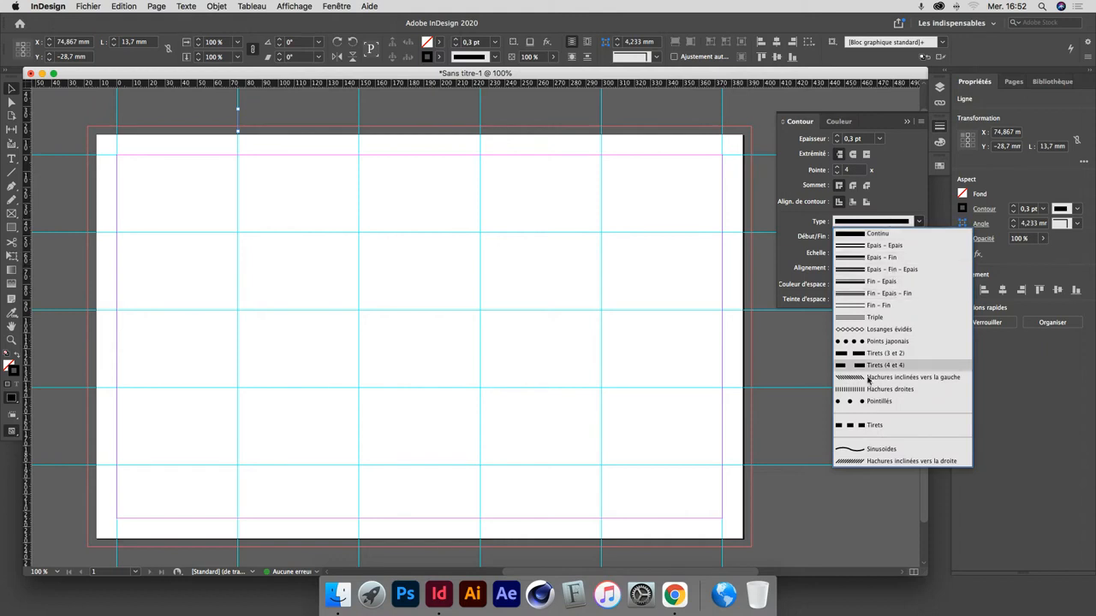
pyautogui.click(873, 424)
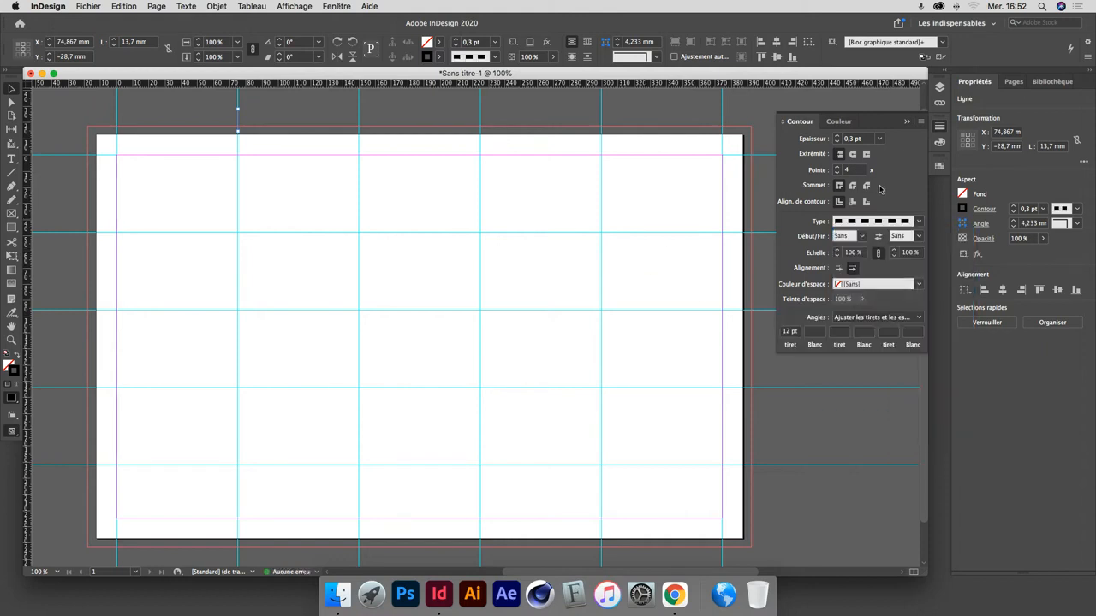
pyautogui.click(939, 167)
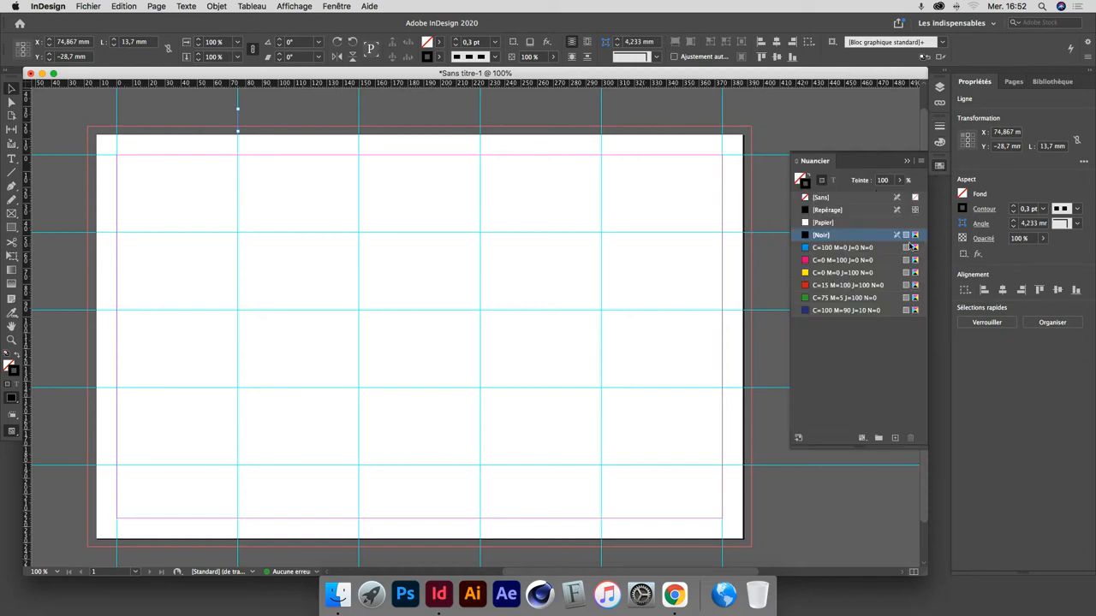
pyautogui.click(853, 211)
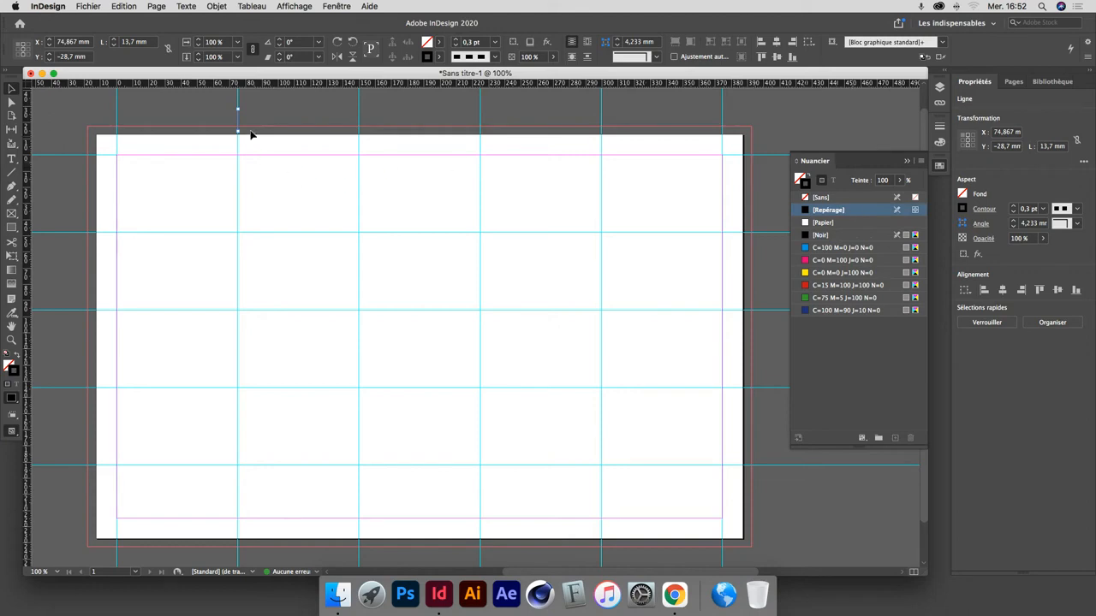
# Duplicate the dashed line onto the other three inner vertical guides, and copy the row of four below the page at Y 240 mm.
pyautogui.moveTo(241, 121); pyautogui.dragTo(599, 125)
pyautogui.moveTo(200, 109); pyautogui.dragTo(603, 564)
pyautogui.moveTo(604, 565); pyautogui.dragTo(602, 561)
# Draw a horizontal Pen line about 15.5 mm long beside the page's left edge, on the second horizontal guide.
pyautogui.scroll(-2, 531, 448)
pyautogui.hscroll(-3, 425, 414)
pyautogui.scroll(1, 316, 411)
pyautogui.hscroll(-1, 317, 411)
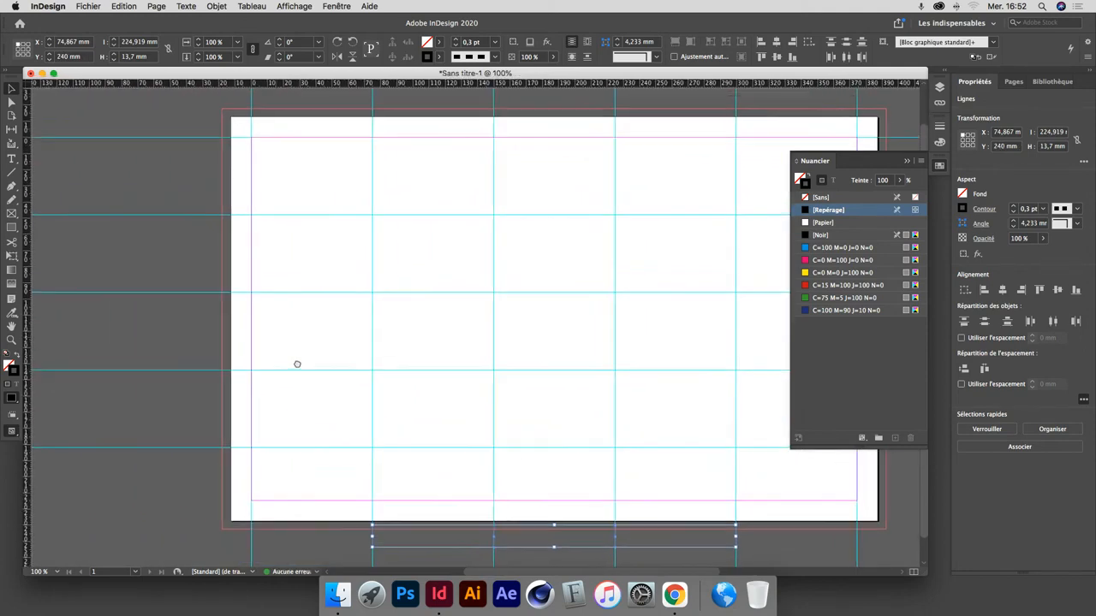
pyautogui.click(12, 185)
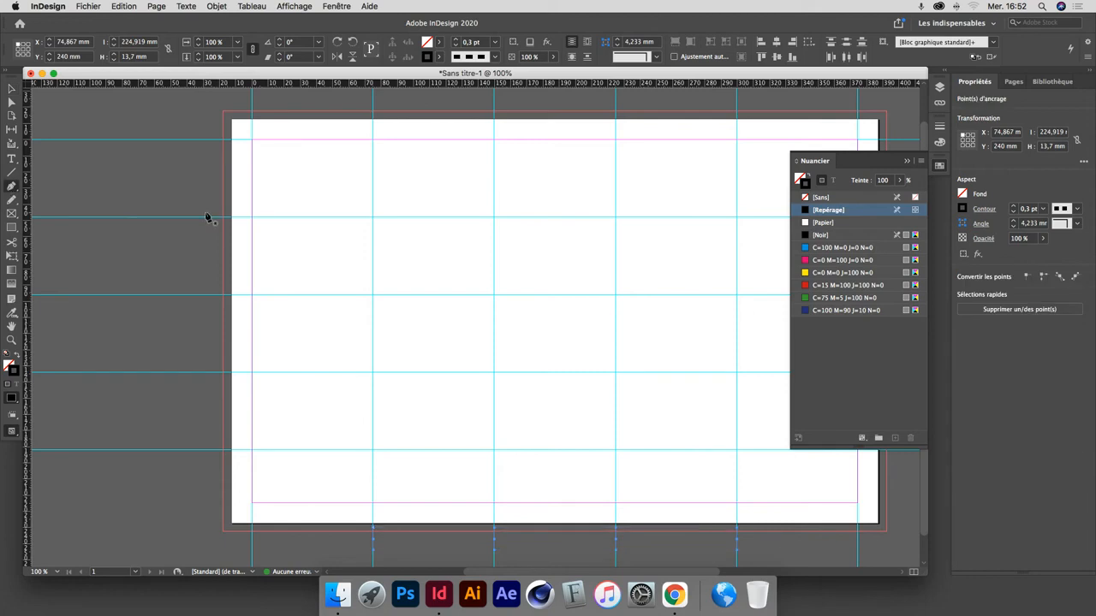
pyautogui.click(206, 220)
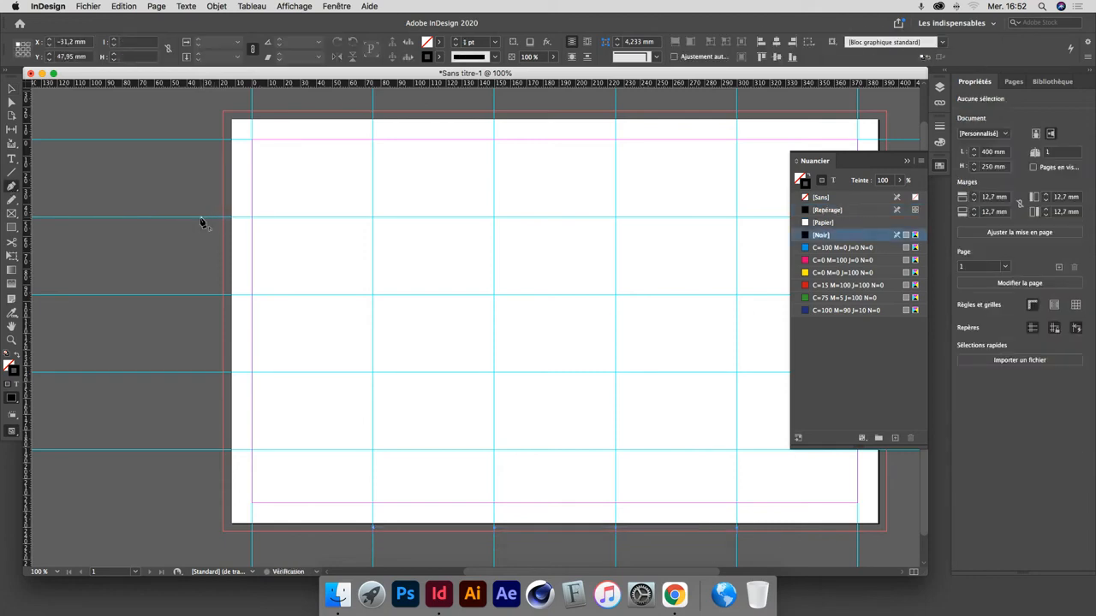
pyautogui.click(229, 217)
pyautogui.keyDown('super'); pyautogui.click(178, 201); pyautogui.keyUp('super')
# Give the short horizontal line the [Repérage] stroke colour and the Tirets stroke type.
pyautogui.click(12, 89)
pyautogui.moveTo(221, 243); pyautogui.dragTo(215, 248)
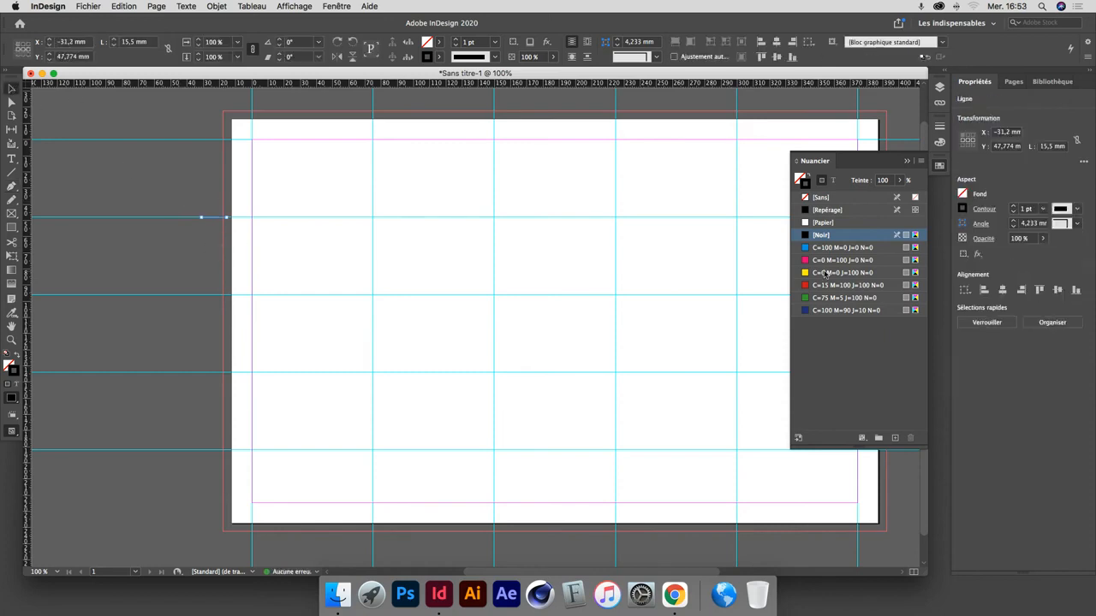
pyautogui.click(848, 211)
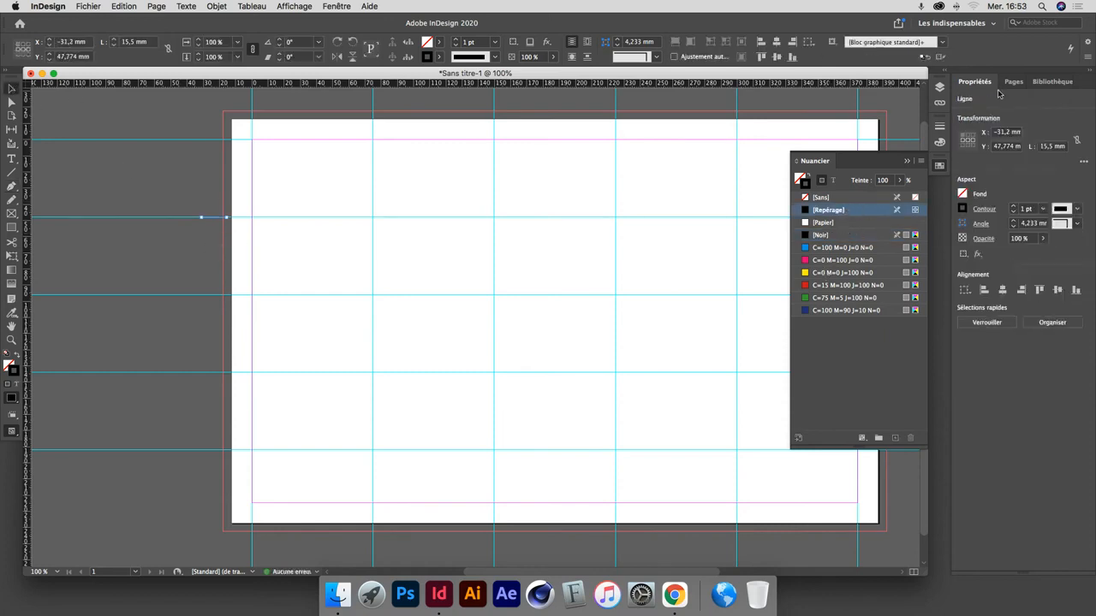
pyautogui.click(939, 128)
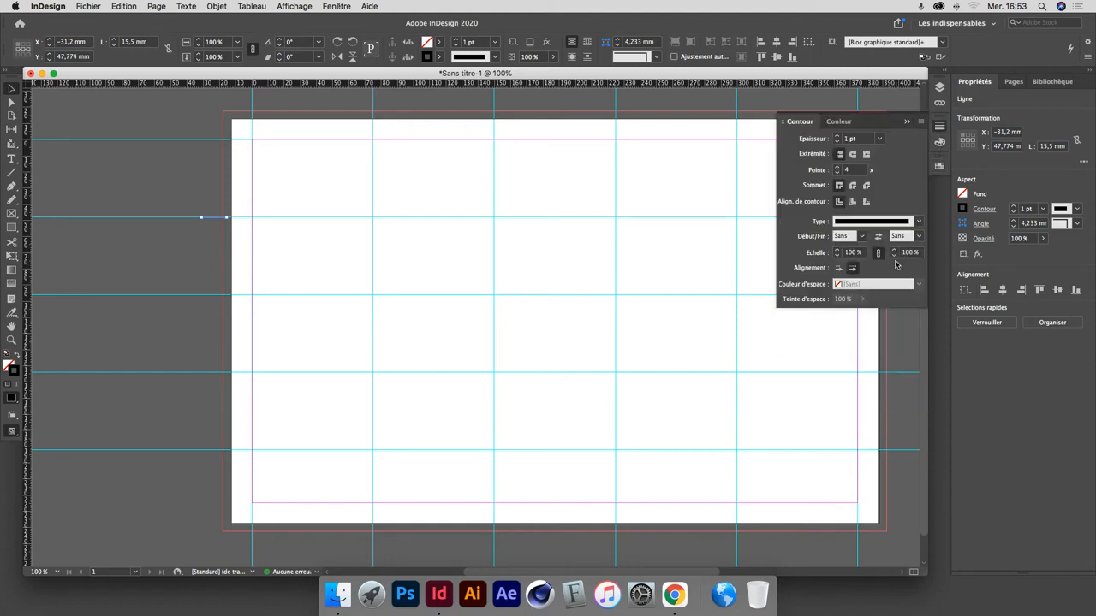
pyautogui.click(918, 221)
pyautogui.click(863, 423)
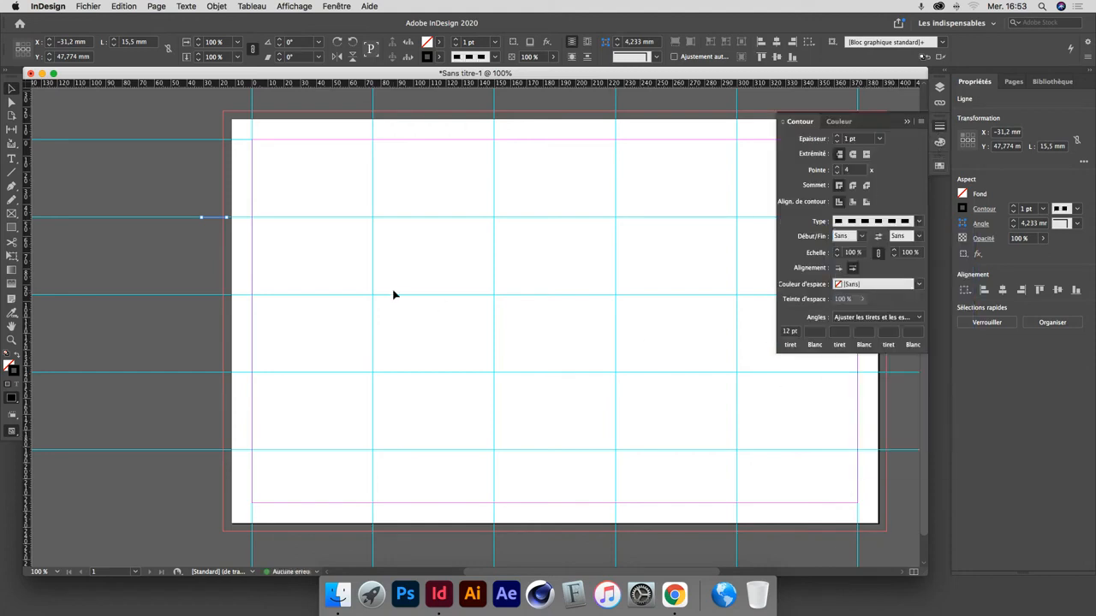
# Duplicate the short horizontal dashed line beside the page's left edge onto the other three inner horizontal guides.
pyautogui.moveTo(210, 220); pyautogui.dragTo(217, 452)
pyautogui.hscroll(5, 374, 322)
pyautogui.click(221, 284)
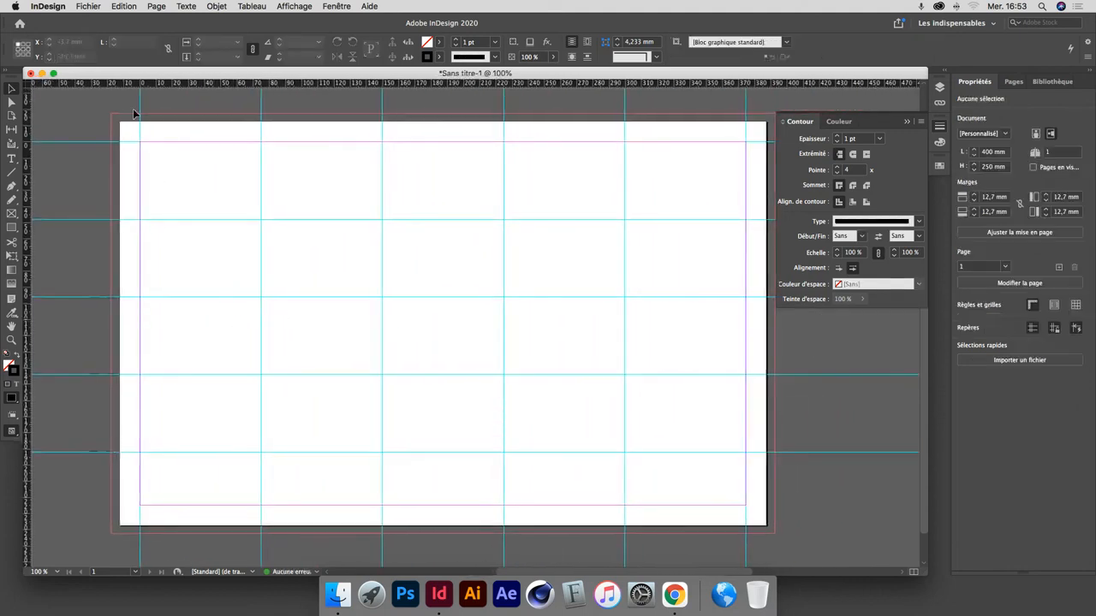
# Set the document's slug (Ligne-bloc) to 15 mm on all four sides, with the values linked.
pyautogui.click(91, 6)
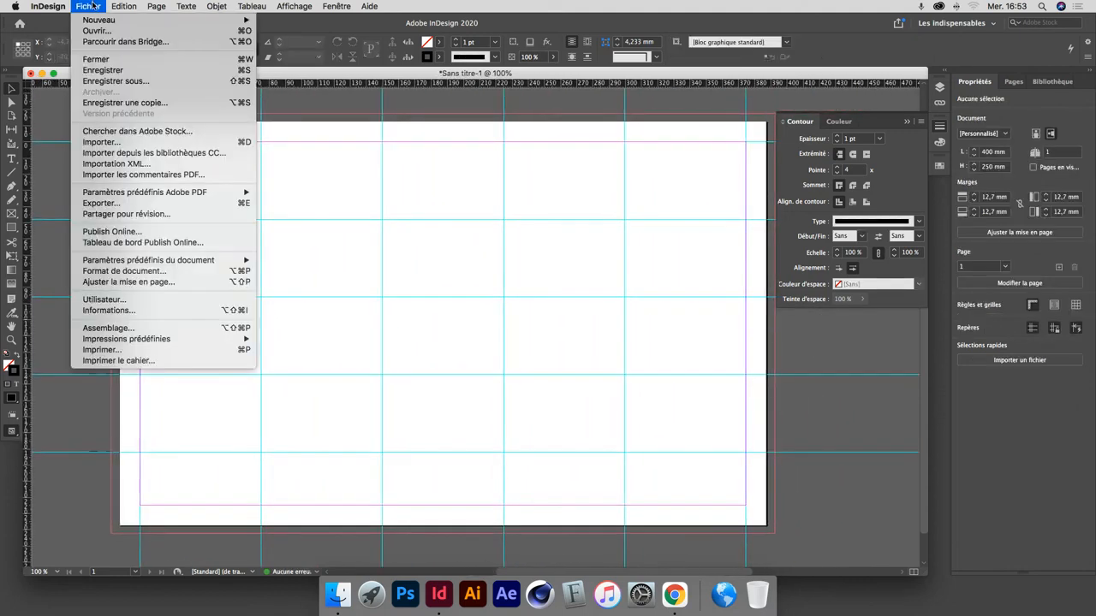
pyautogui.click(124, 270)
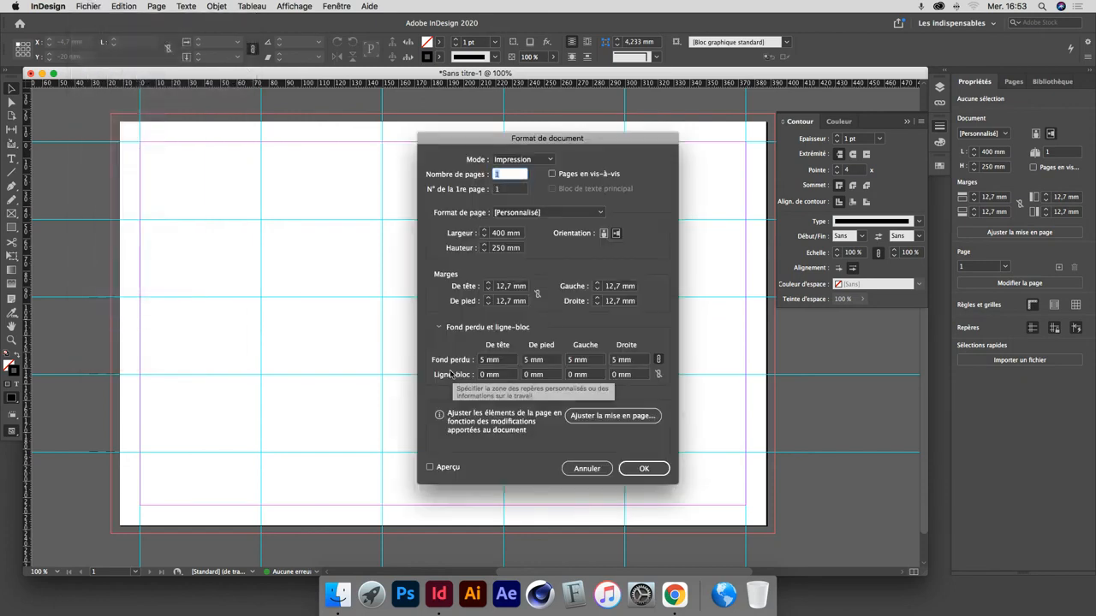
pyautogui.click(508, 377)
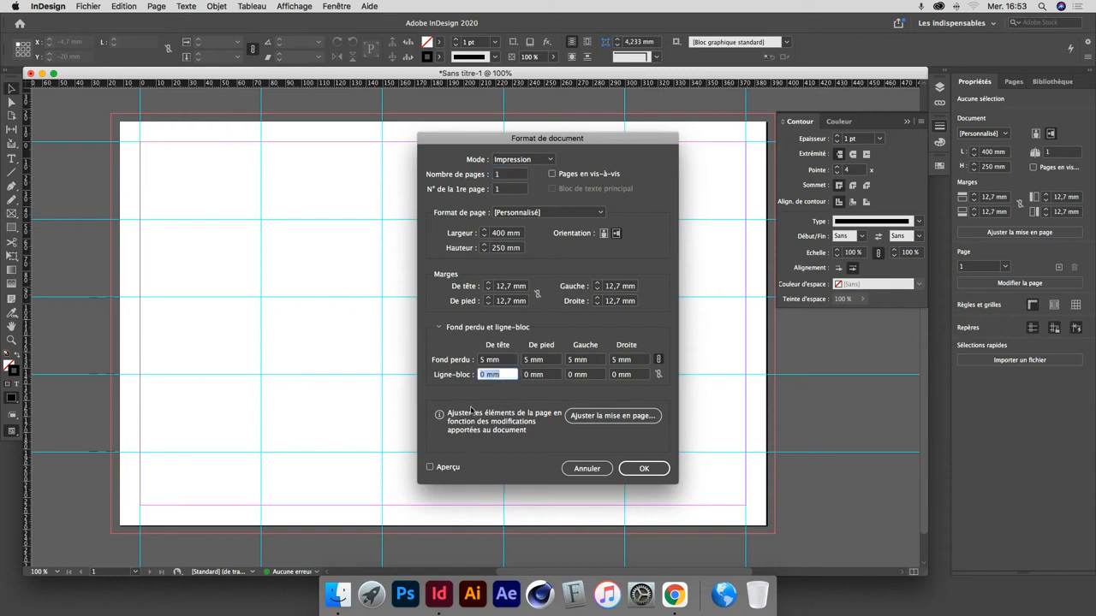
pyautogui.write('2 mm')
pyautogui.click(658, 374)
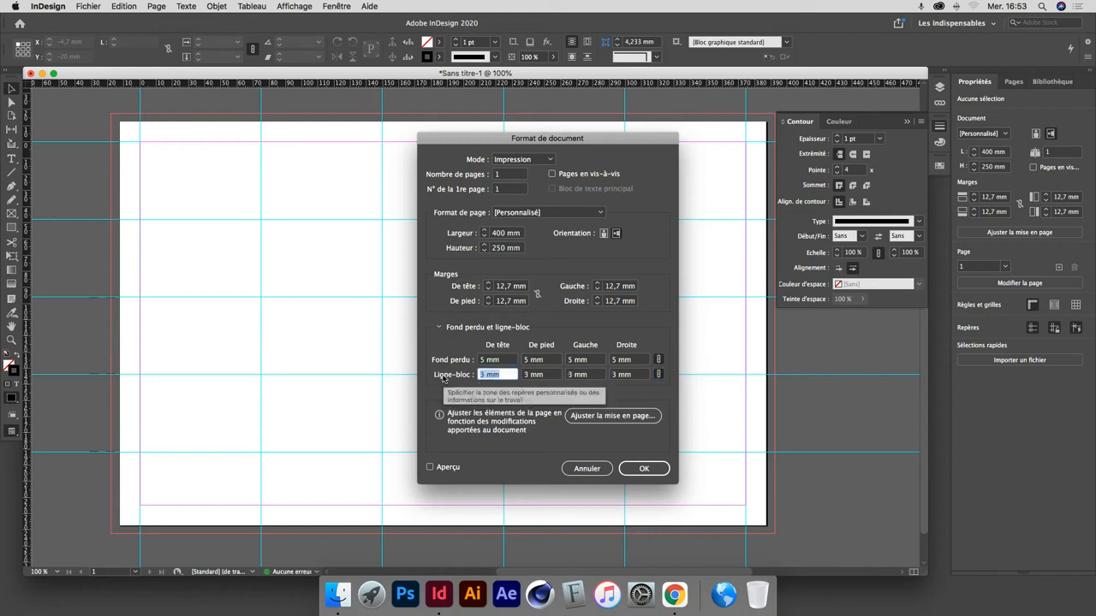
pyautogui.write('5 mm')
pyautogui.press('Up')
pyautogui.press('Up')
pyautogui.press('Up')
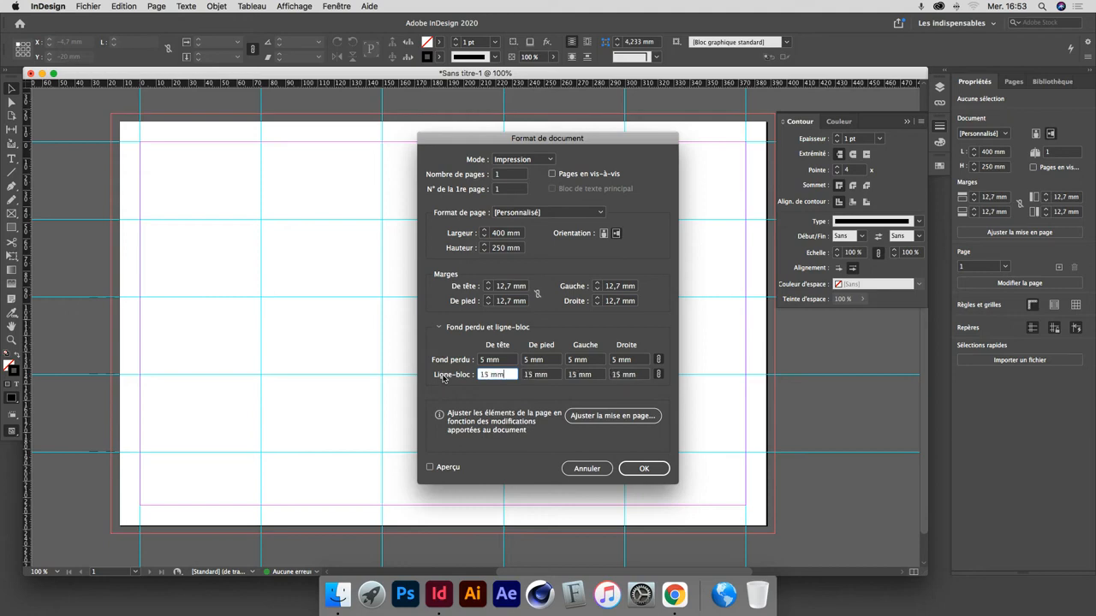
pyautogui.click(637, 468)
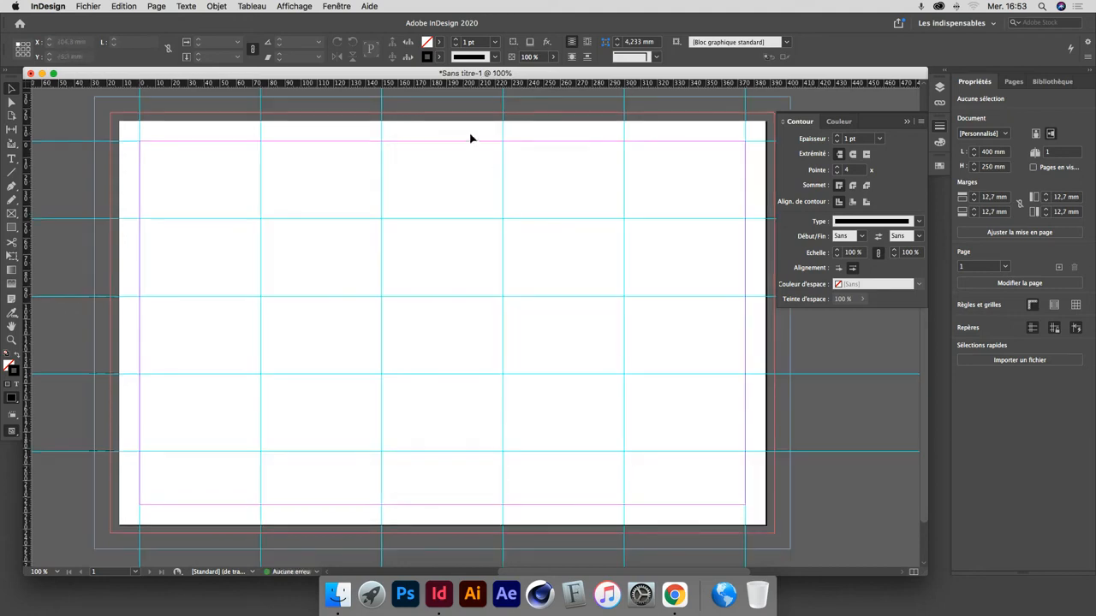
# Check the dashed mark above the page on the first inner vertical guide against the slug area.
pyautogui.click(140, 108)
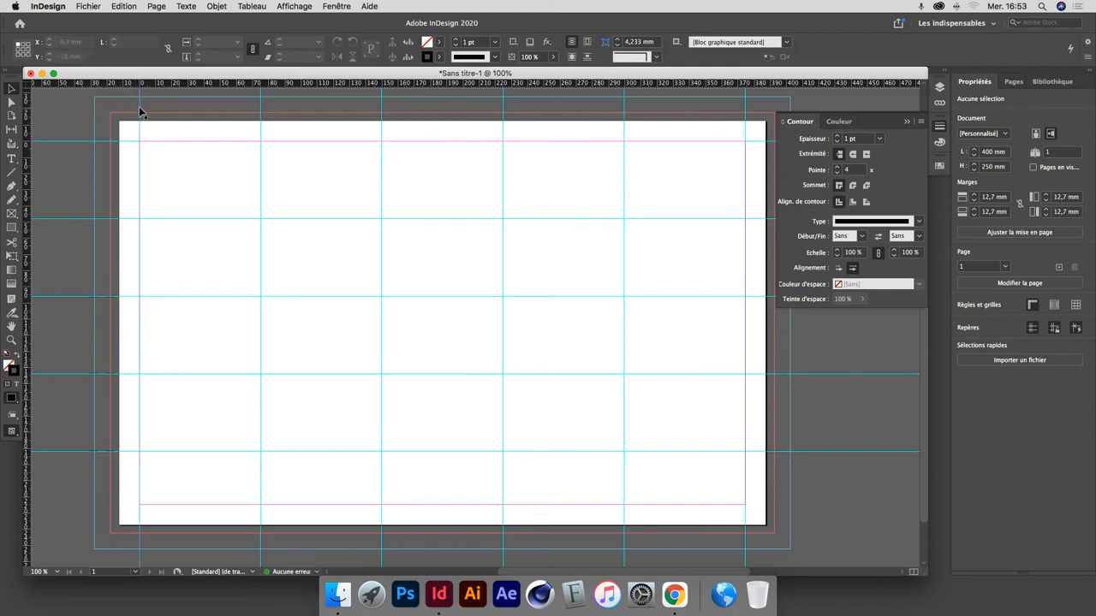
pyautogui.click(260, 109)
pyautogui.moveTo(271, 106); pyautogui.dragTo(252, 113)
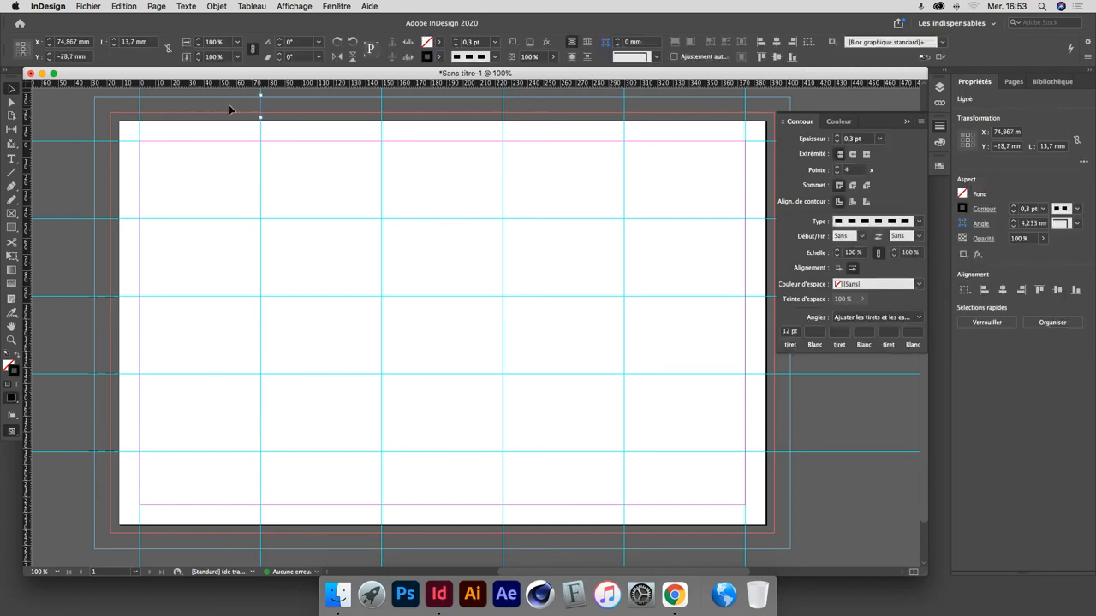
pyautogui.click(231, 105)
# Start exporting the document as Sans titre-1 in Adobe PDF (impression) format.
pyautogui.click(86, 6)
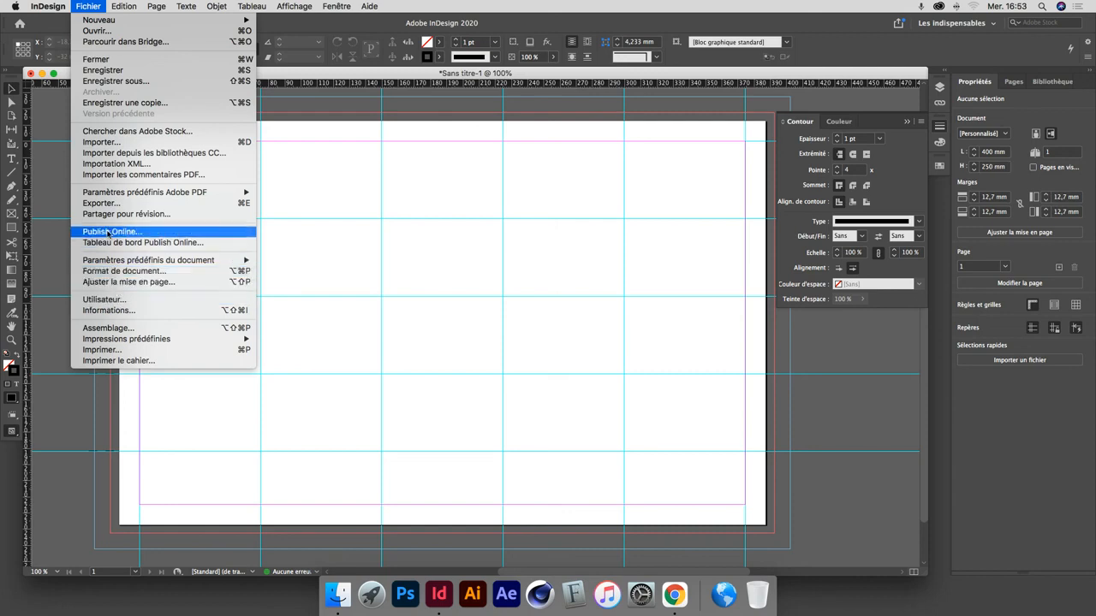
pyautogui.click(97, 205)
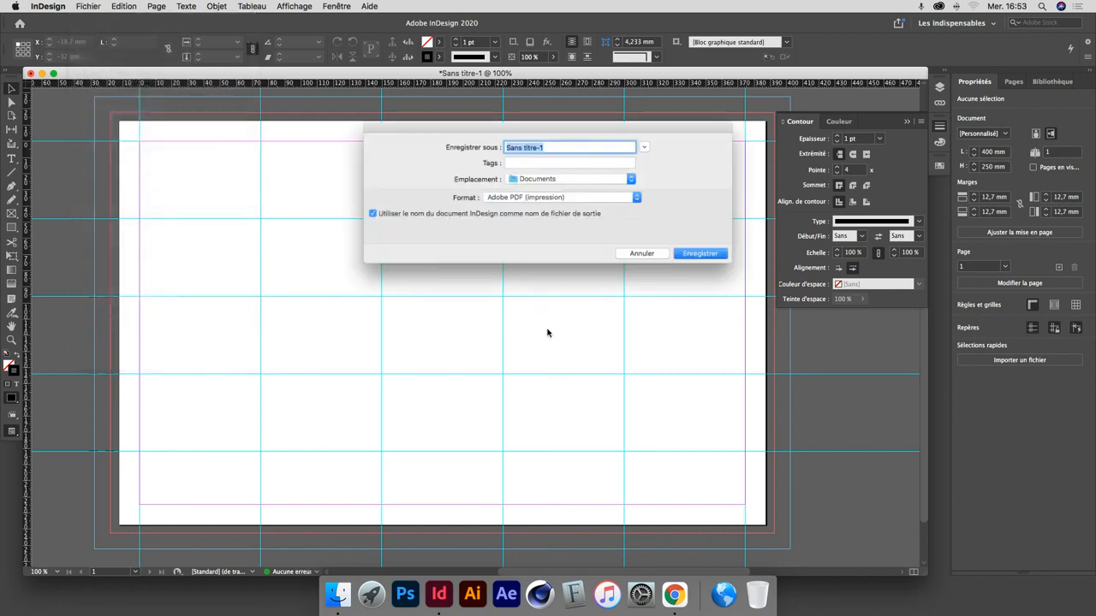
pyautogui.click(653, 144)
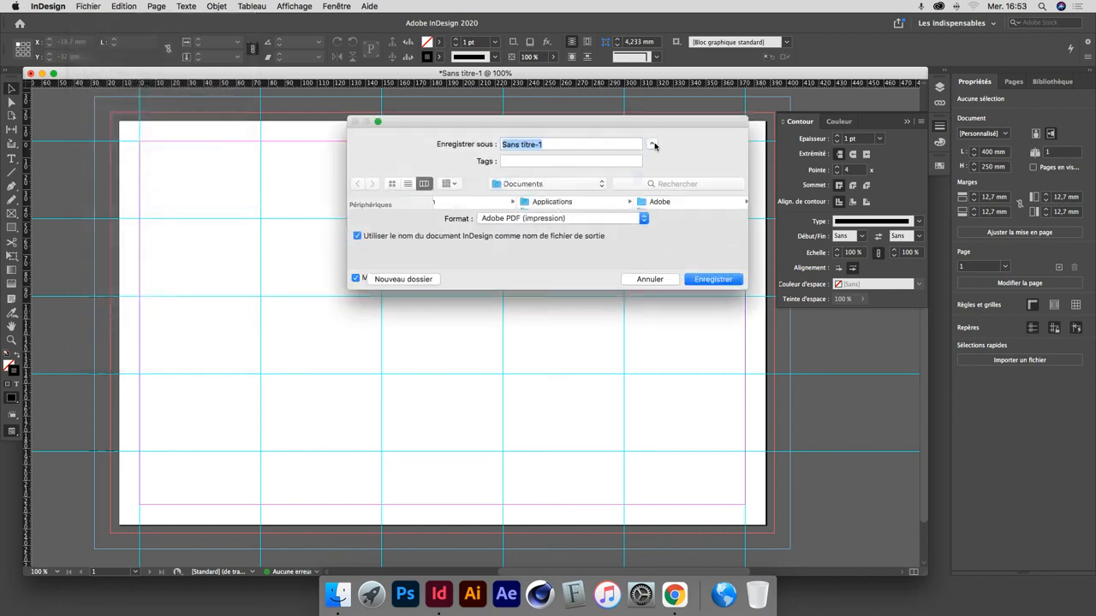
pyautogui.click(405, 373)
pyautogui.click(720, 374)
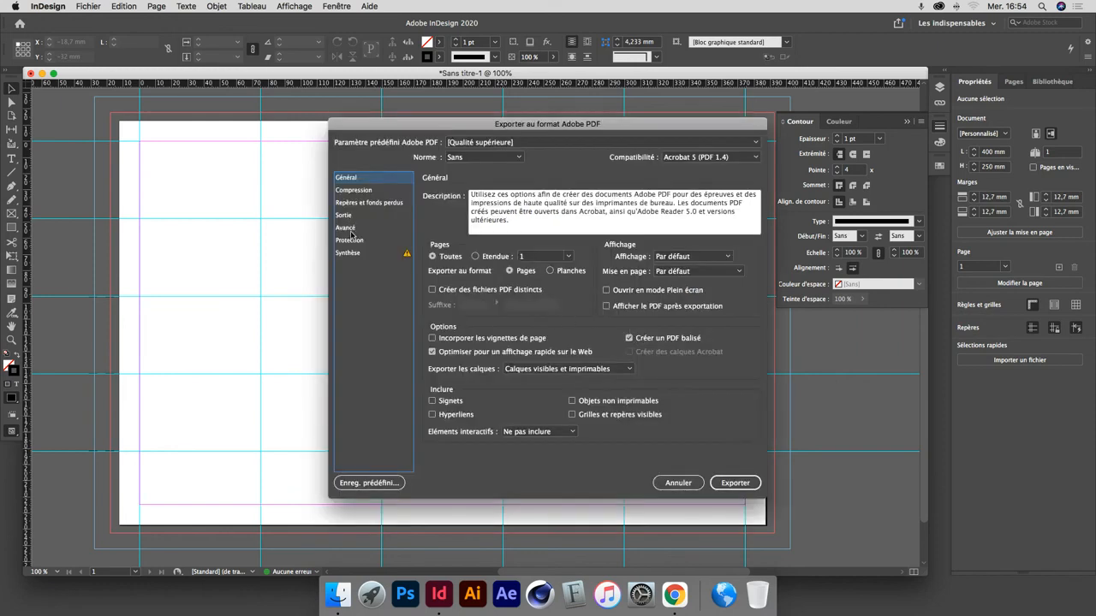
# Export the PDF with the document's bleed, the slug area, crop marks, colour bars and page information, and have it shown after export.
pyautogui.click(351, 205)
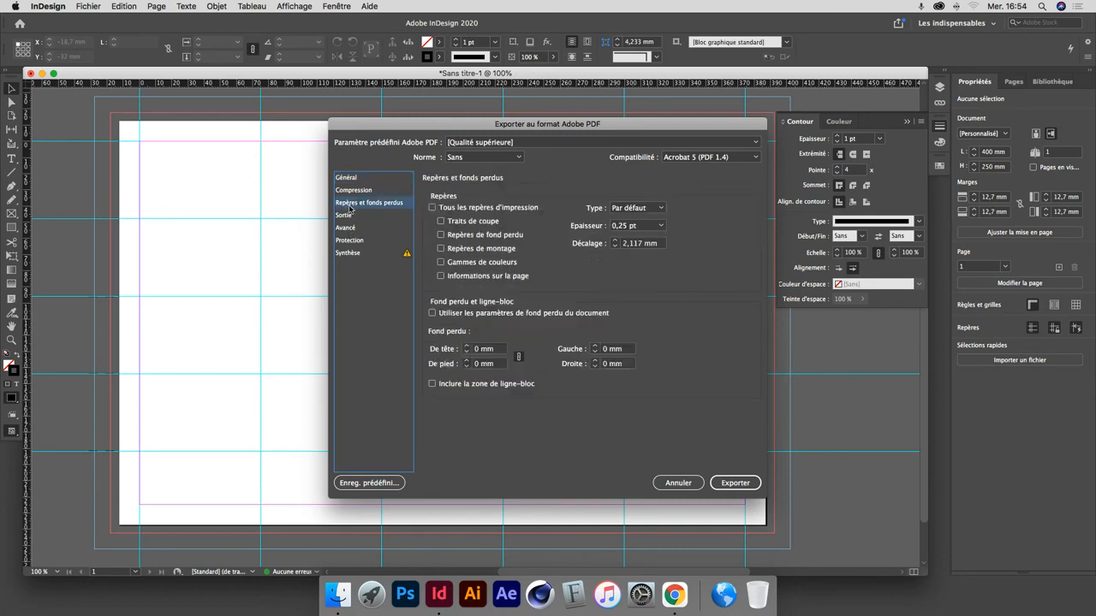
pyautogui.click(470, 314)
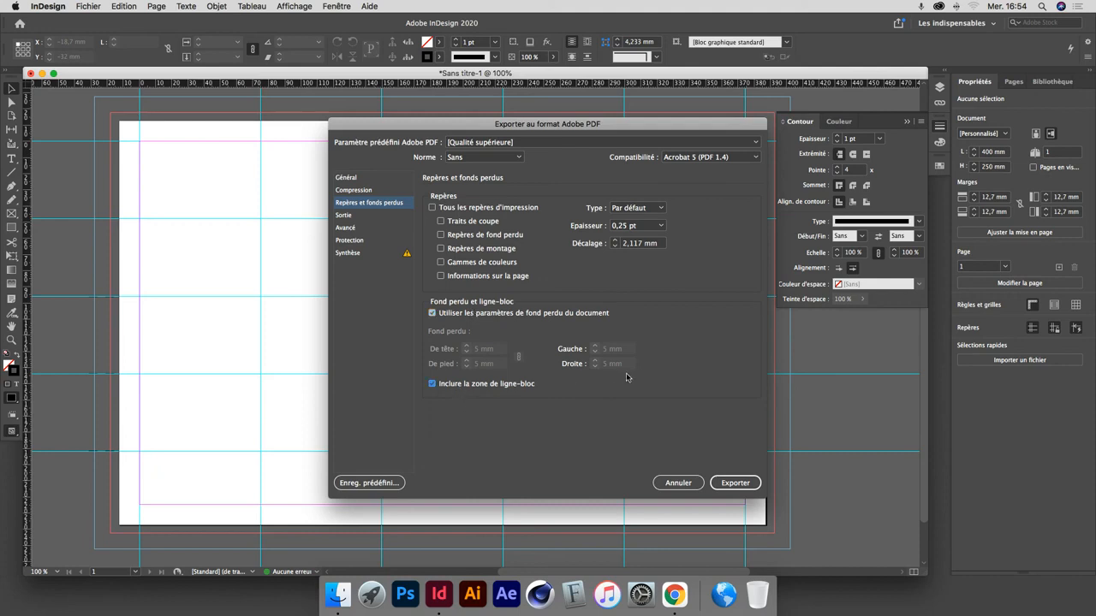
pyautogui.click(467, 224)
pyautogui.click(470, 277)
pyautogui.click(462, 265)
pyautogui.click(356, 178)
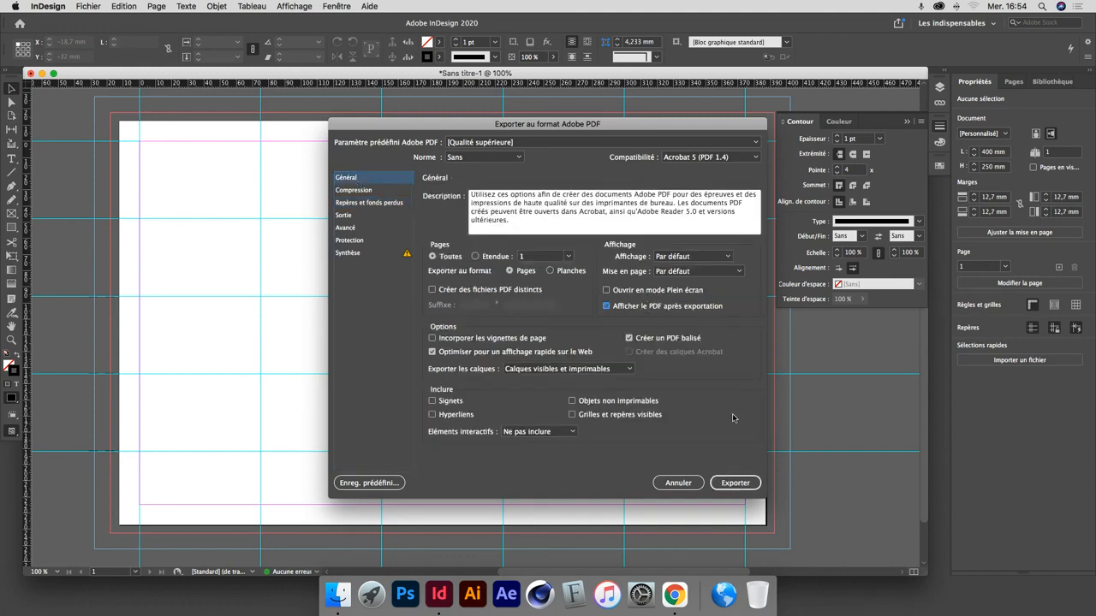
pyautogui.click(735, 483)
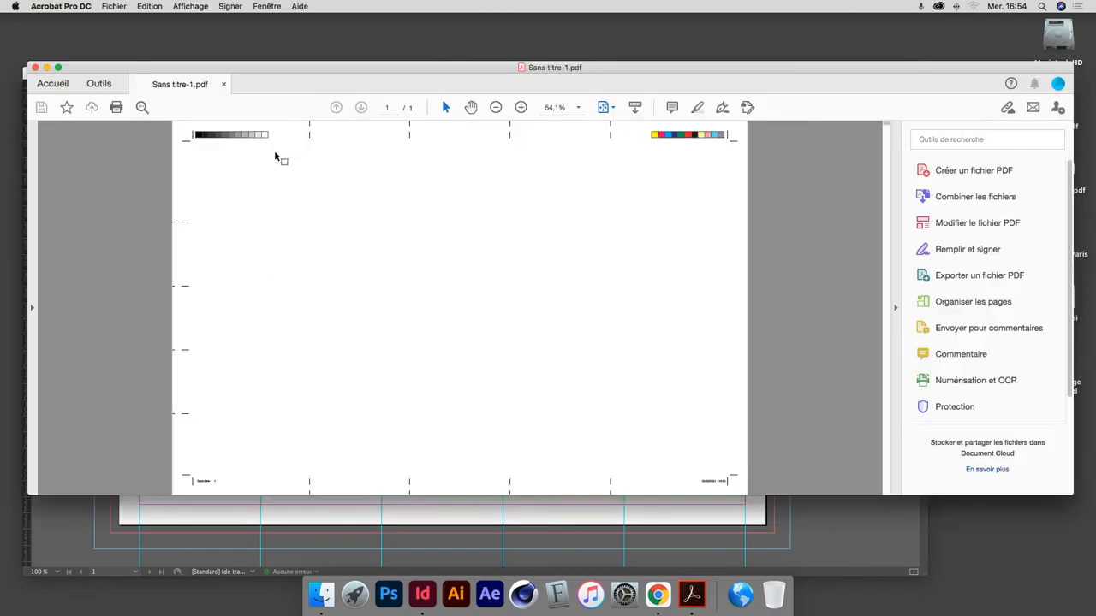
# Examine the dashed mark on the first inner vertical guide along the exported PDF's upper edge at 400%.
pyautogui.press('super+equal')
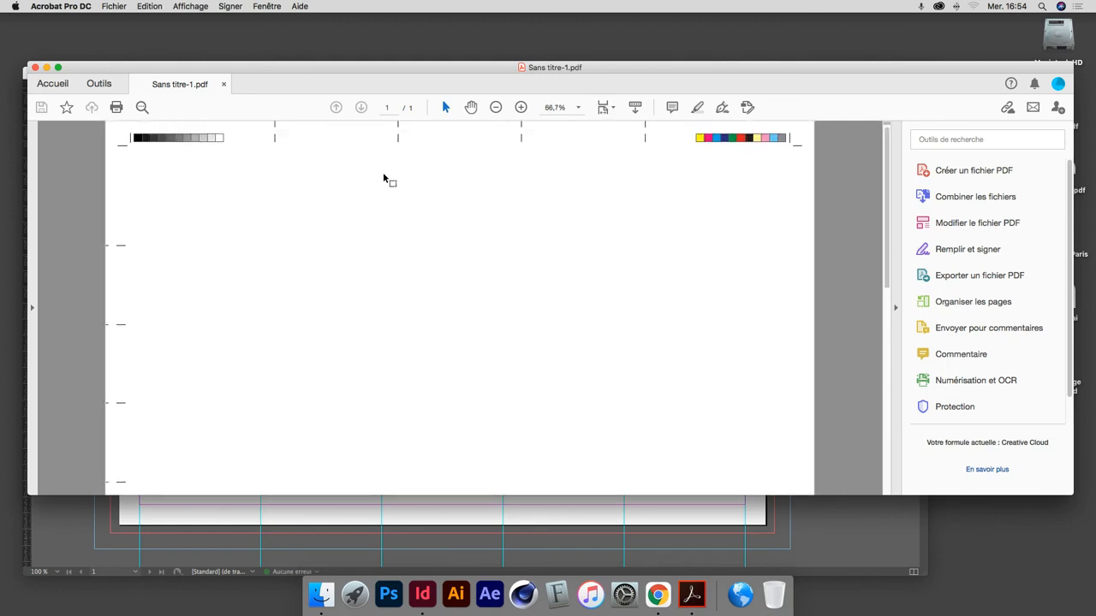
pyautogui.press('super+equal')
pyautogui.press('super+equal')
pyautogui.press('super+equal')
pyautogui.press('super+equal')
pyautogui.press('super+equal')
pyautogui.press('super+equal')
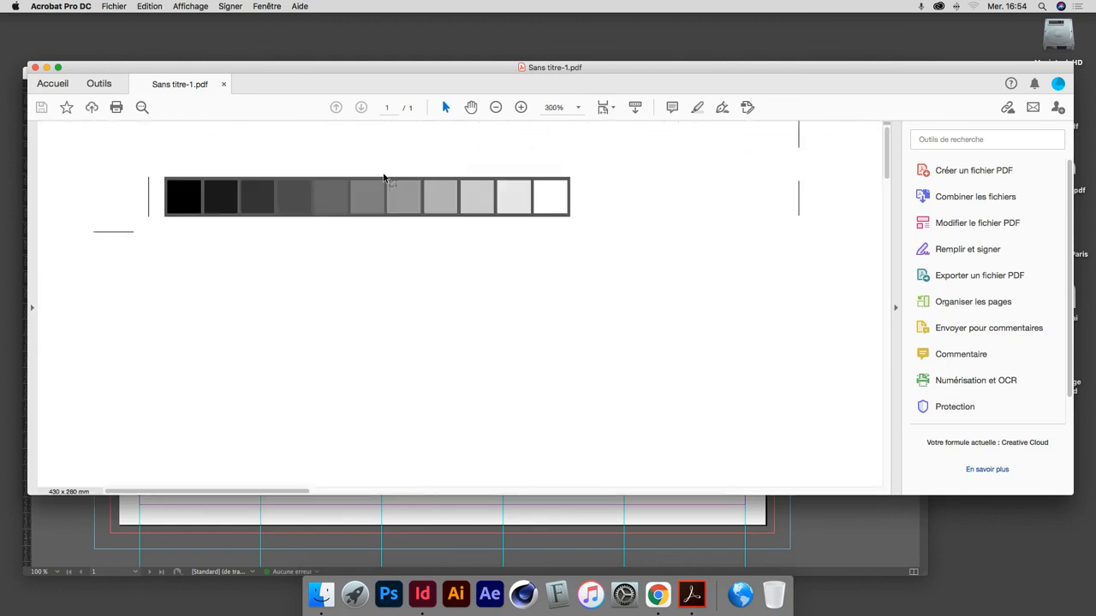
pyautogui.moveTo(765, 238); pyautogui.dragTo(455, 286)
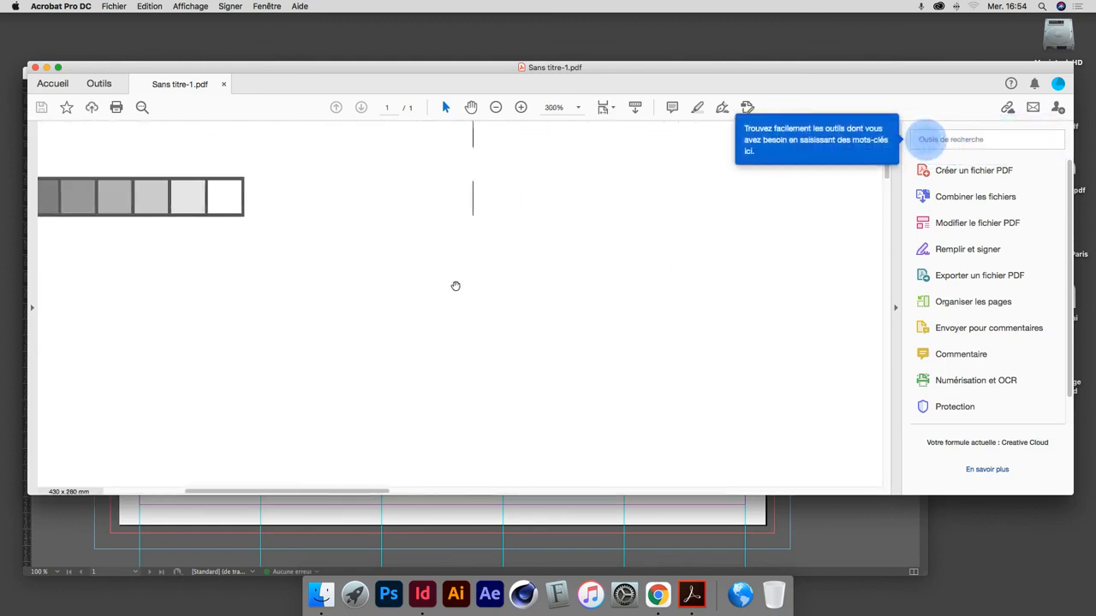
pyautogui.keyDown('super'); pyautogui.click(464, 201); pyautogui.keyUp('super')
pyautogui.keyDown('super'); pyautogui.click(466, 203); pyautogui.keyUp('super')
pyautogui.keyDown('super'); pyautogui.click(472, 304); pyautogui.keyUp('super')
pyautogui.keyDown('super'); pyautogui.click(473, 305); pyautogui.keyUp('super')
pyautogui.keyDown('super'); pyautogui.click(426, 272); pyautogui.keyUp('super')
pyautogui.keyDown('alt'); pyautogui.keyDown('super'); pyautogui.click(457, 286); pyautogui.keyUp('super'); pyautogui.keyUp('alt')
pyautogui.keyDown('alt'); pyautogui.keyDown('super'); pyautogui.click(457, 288); pyautogui.keyUp('super'); pyautogui.keyUp('alt')
pyautogui.keyDown('alt'); pyautogui.keyDown('super'); pyautogui.click(457, 288); pyautogui.keyUp('super'); pyautogui.keyUp('alt')
pyautogui.keyDown('alt'); pyautogui.keyDown('super'); pyautogui.click(457, 288); pyautogui.keyUp('super'); pyautogui.keyUp('alt')
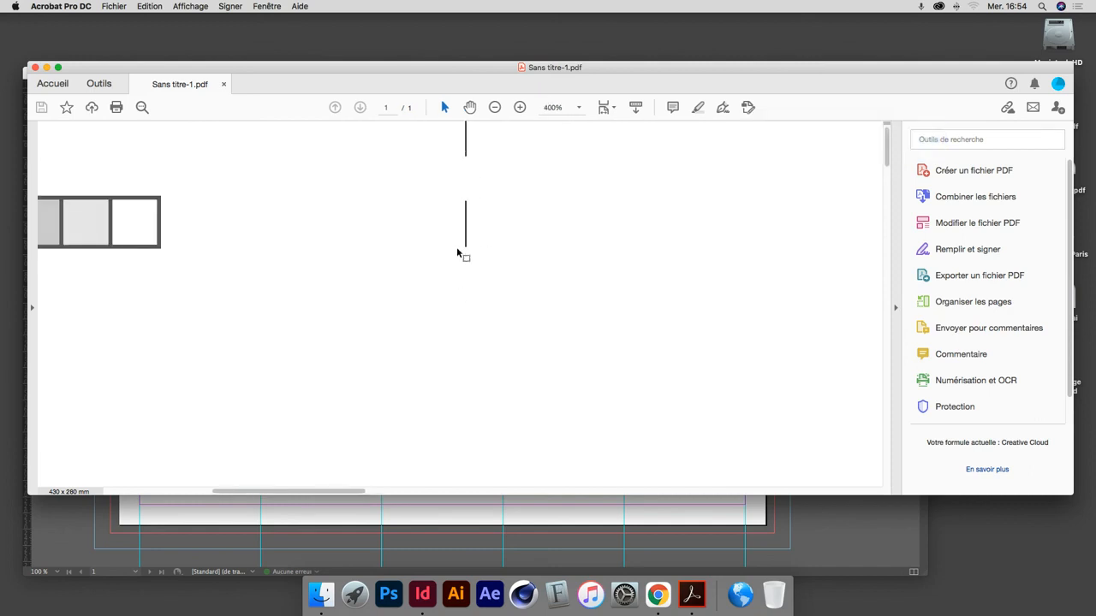
# Hide the other applications and shift the PDF window slightly on the desktop.
pyautogui.press('alt+super+h')
pyautogui.click(446, 236)
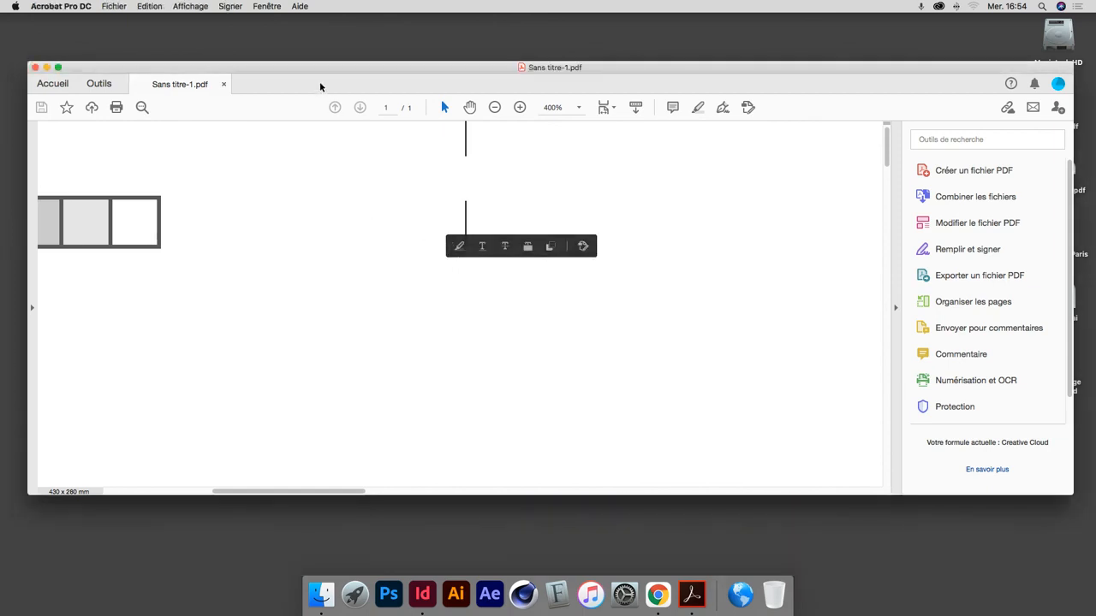
pyautogui.moveTo(317, 75); pyautogui.dragTo(322, 75)
# Examine the dashed marks and page information along the PDF page's lower and left edges at 125%.
pyautogui.press('super+minus')
pyautogui.press('super+minus')
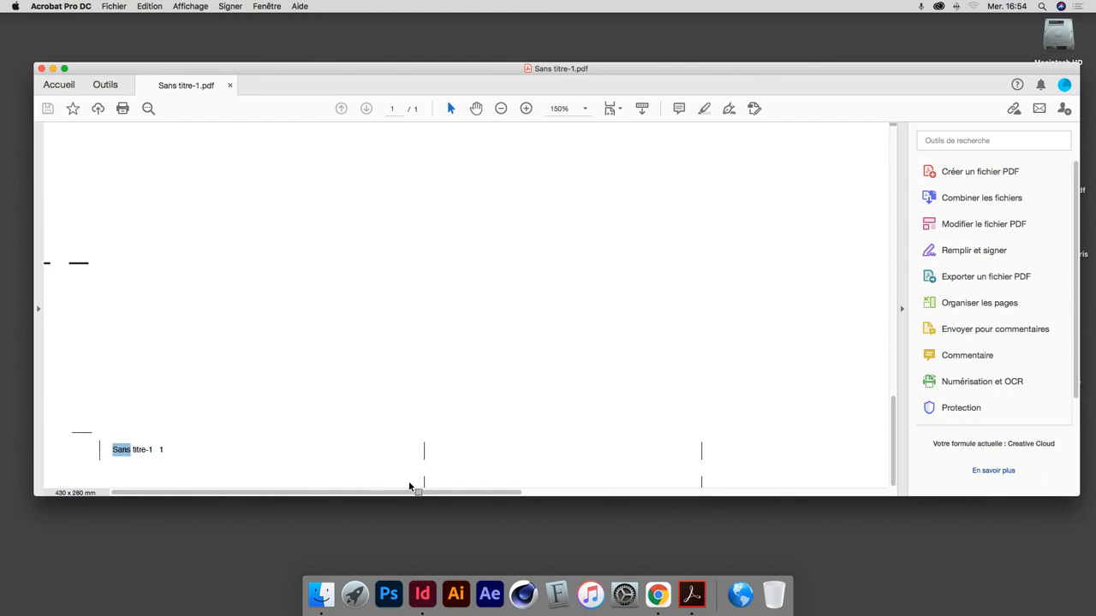
pyautogui.press('super+minus')
pyautogui.press('super+minus')
pyautogui.press('super+minus')
pyautogui.press('super+minus')
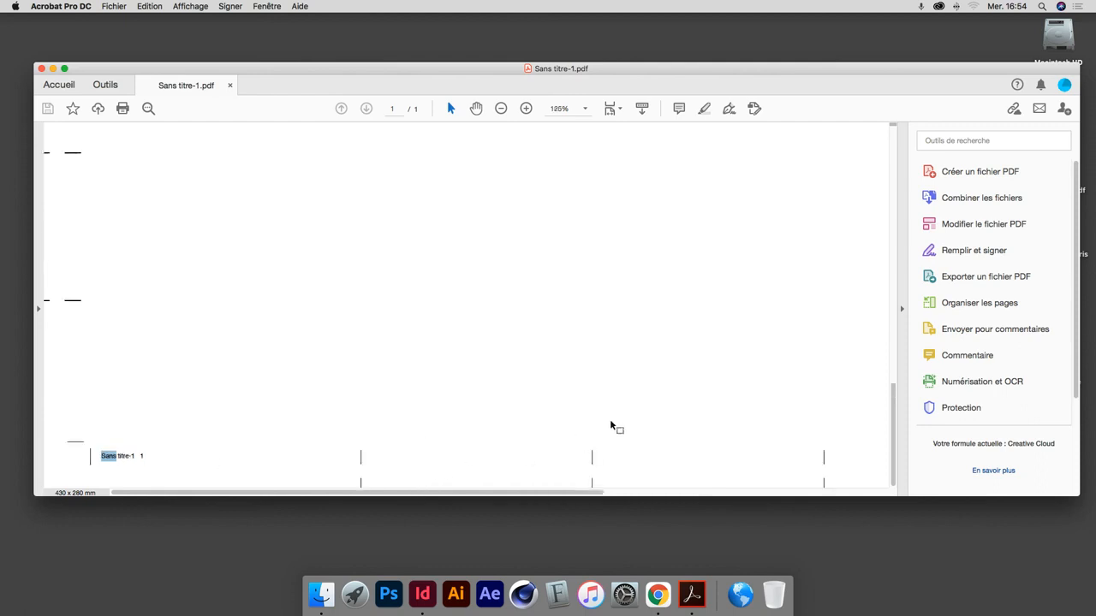